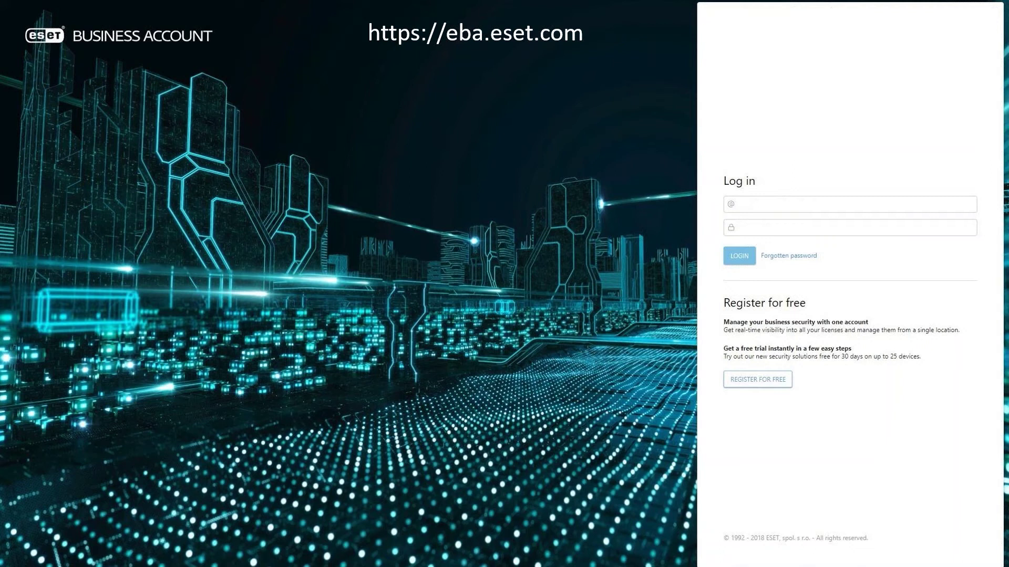
pyautogui.click(757, 380)
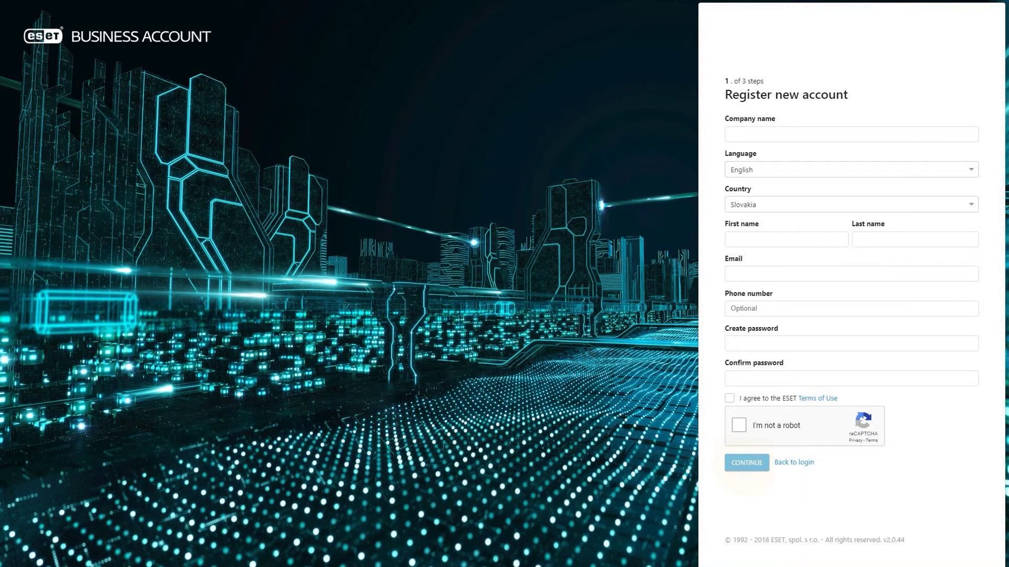
pyautogui.click(746, 462)
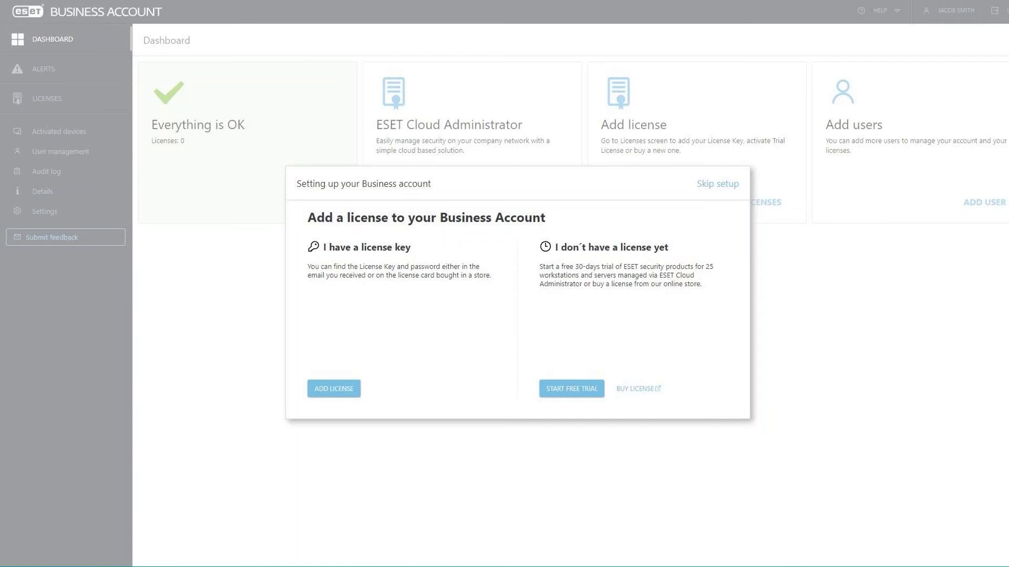
pyautogui.click(571, 389)
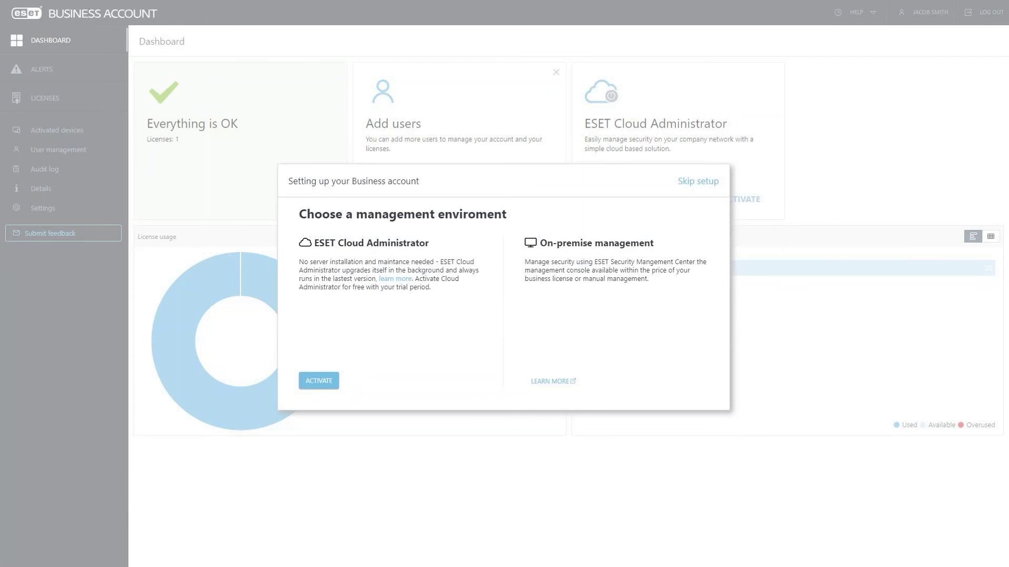
pyautogui.click(318, 380)
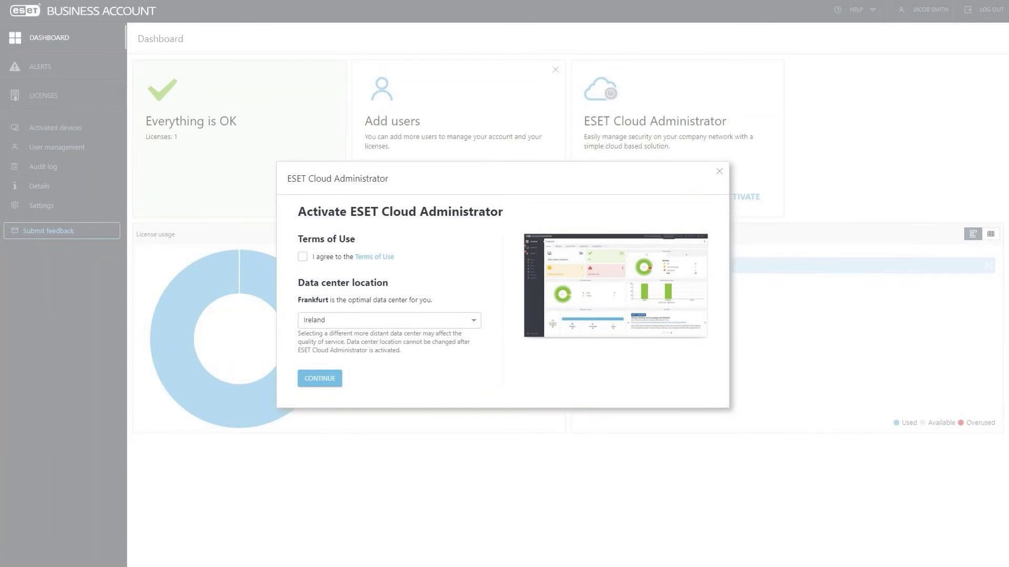
pyautogui.click(318, 378)
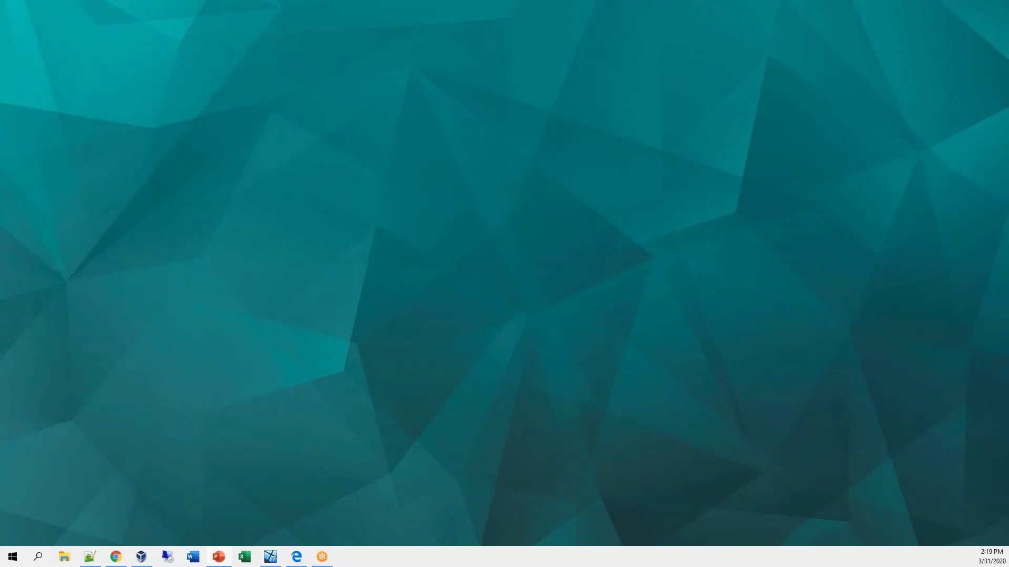
# - Switch to the Edge browser and log in to ESET Business Account with the account password
pyautogui.click(298, 558)
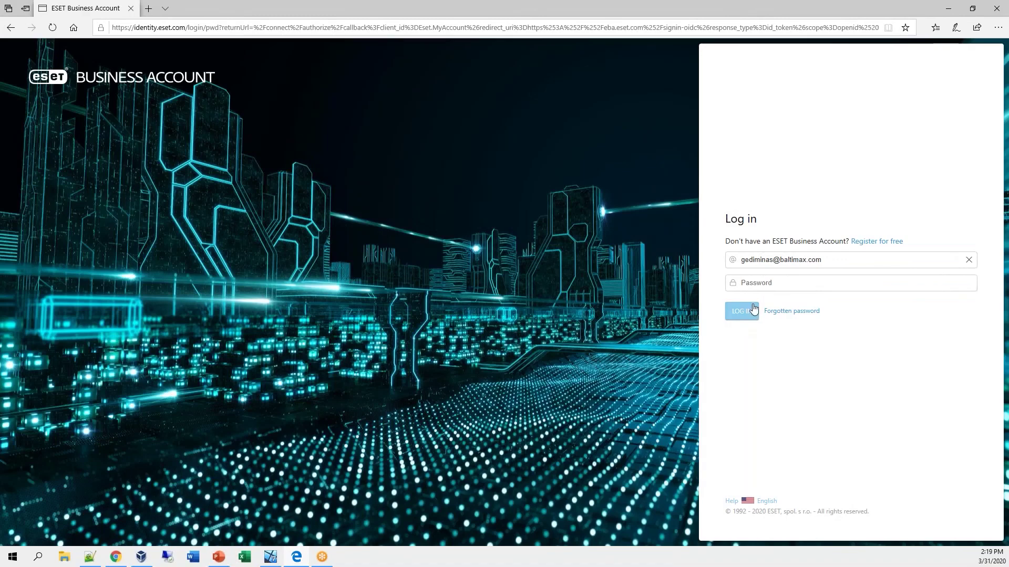
pyautogui.click(771, 283)
pyautogui.write('•')
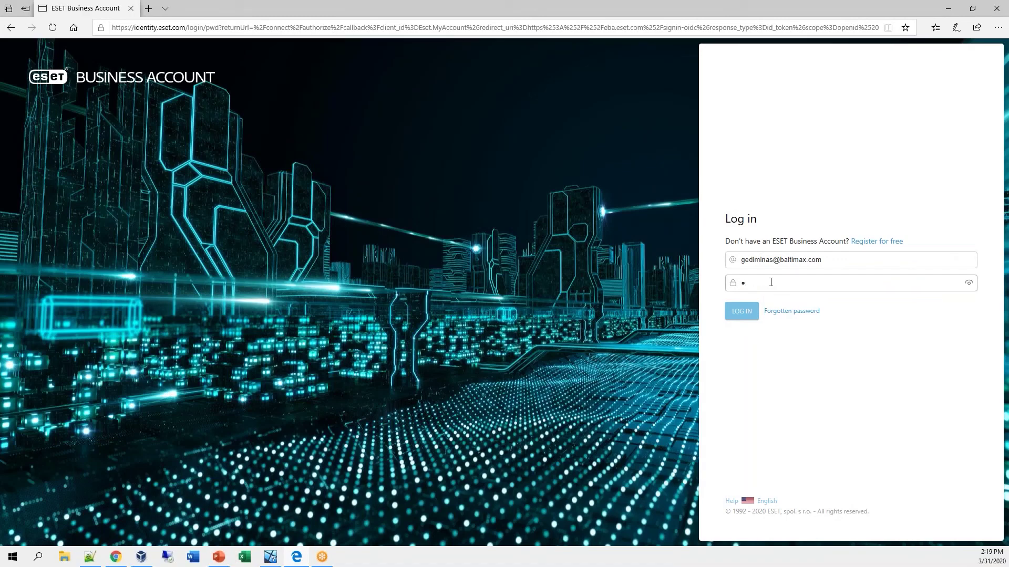
pyautogui.write('•••••••••••')
pyautogui.press('Return')
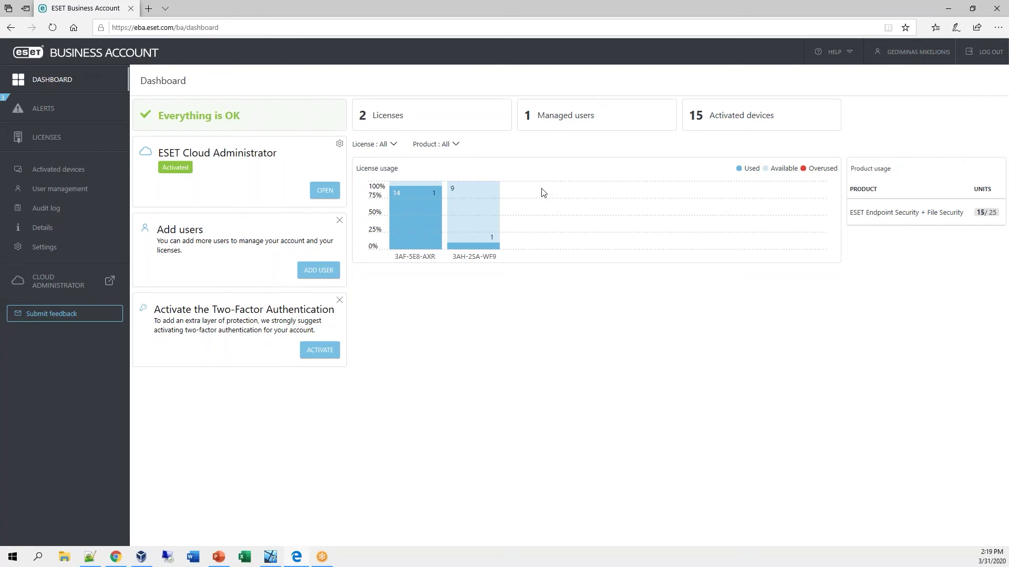
# - Open the license list, look at the option for entering a license key, and review the existing licenses
pyautogui.click(80, 146)
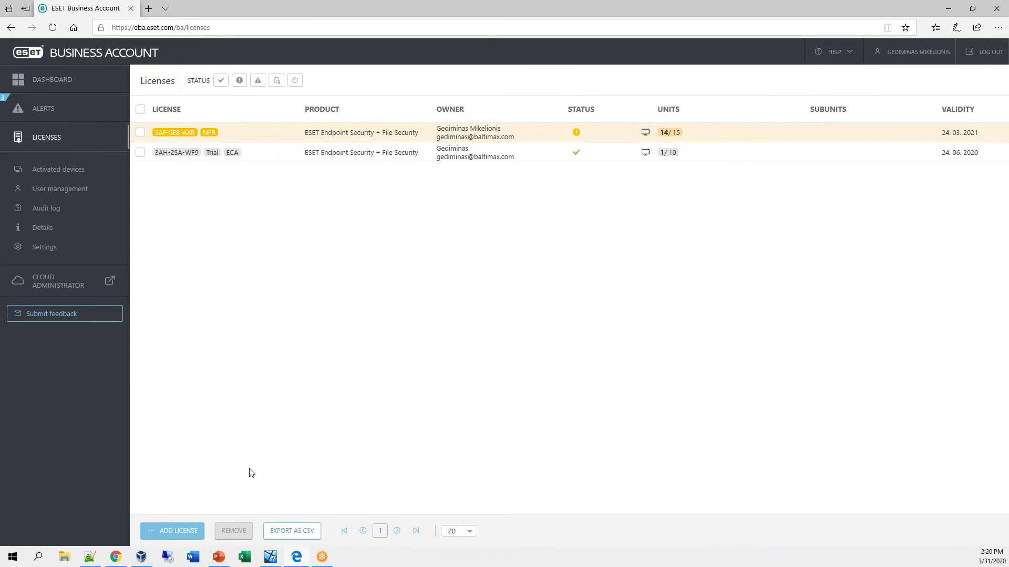
pyautogui.click(190, 531)
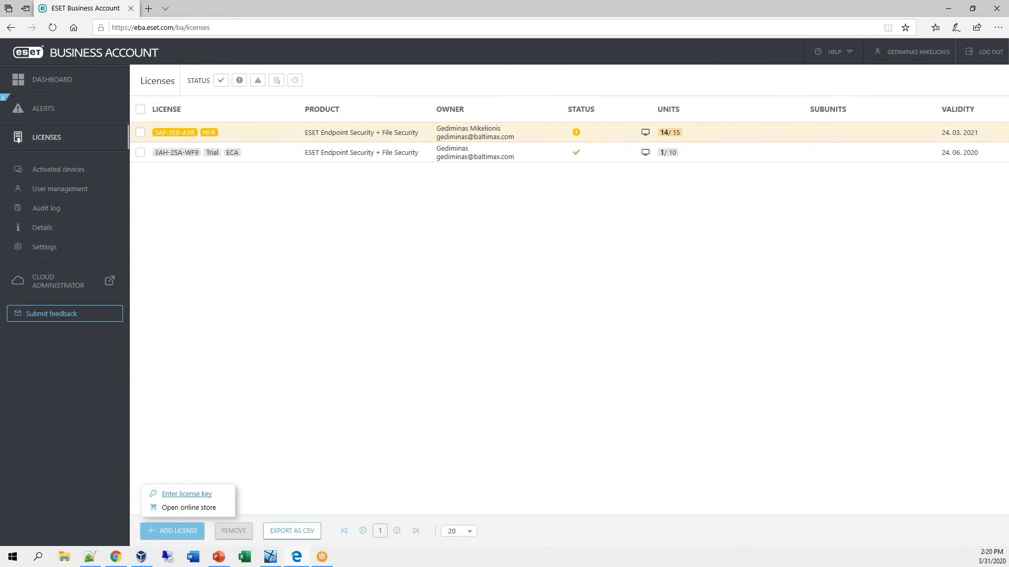
pyautogui.click(201, 493)
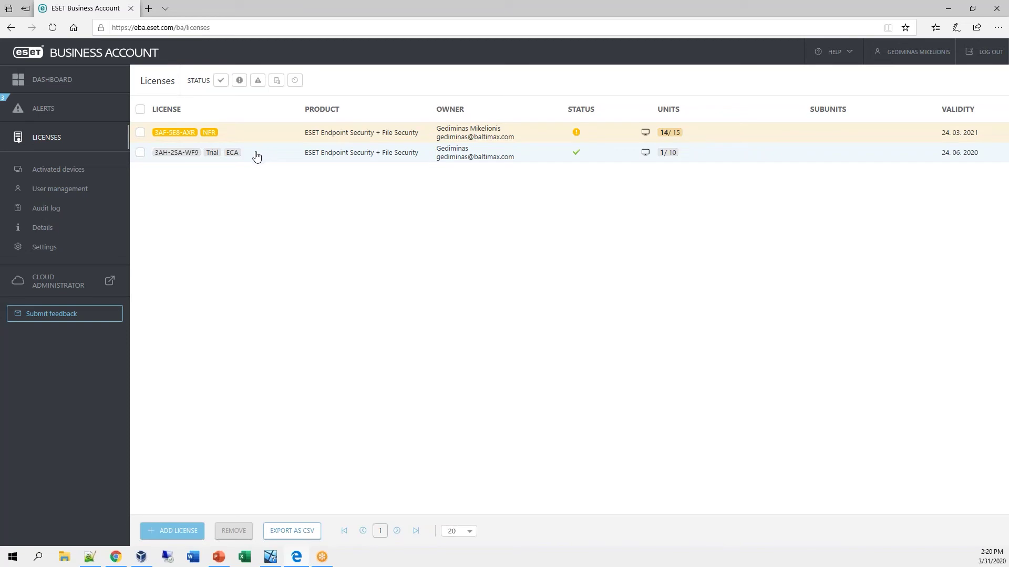
pyautogui.moveTo(236, 156)
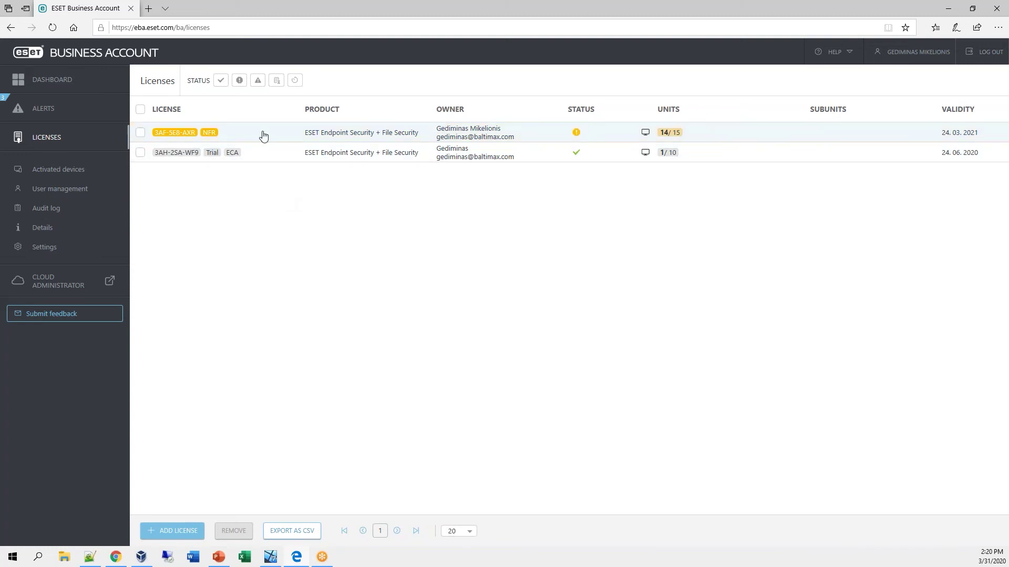
pyautogui.moveTo(217, 134)
# - Open ESET Cloud Administrator from the Business Account dashboard and start creating a Live Installer in the Startup Wizard
pyautogui.click(92, 90)
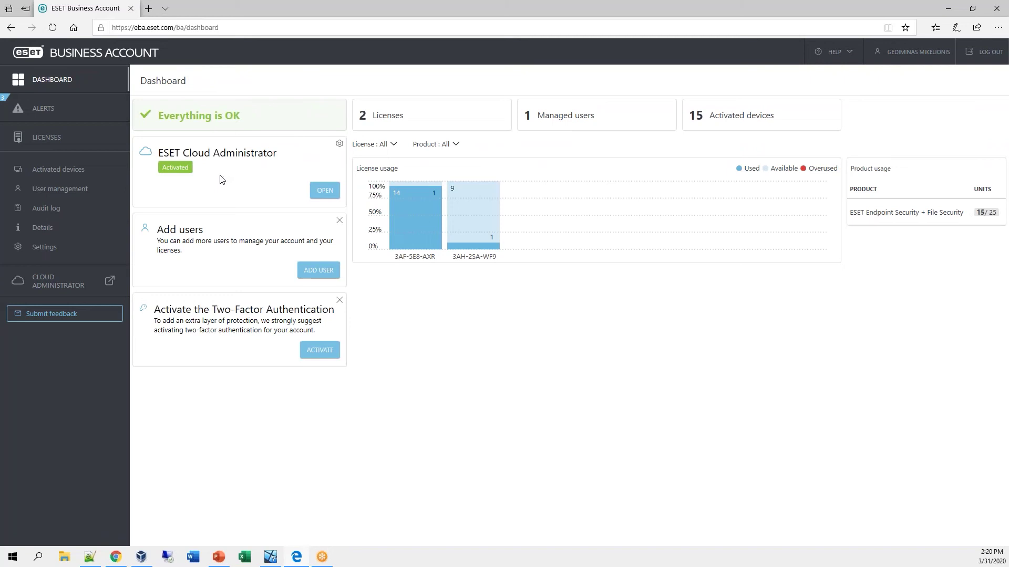
pyautogui.click(324, 191)
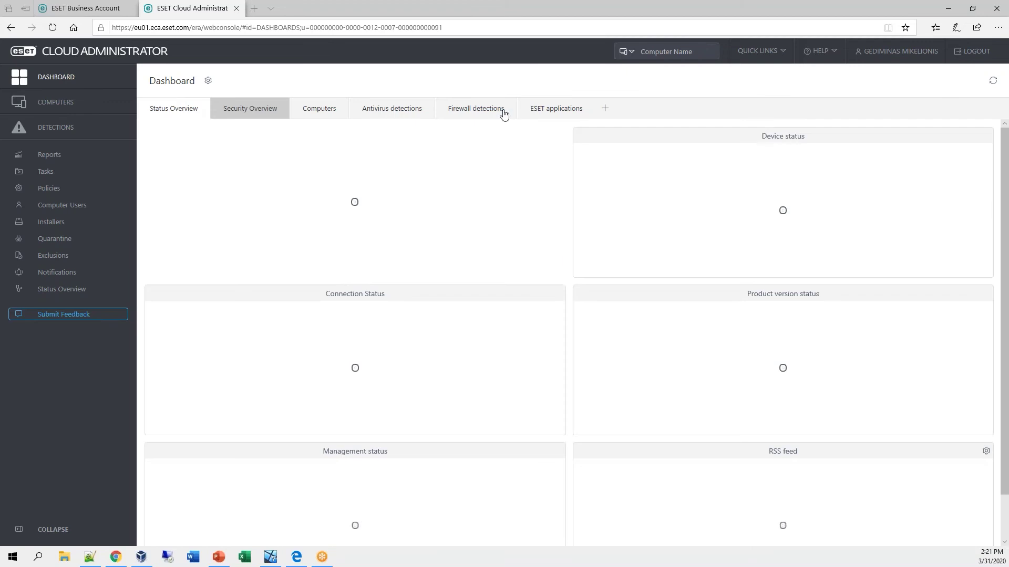
pyautogui.click(765, 51)
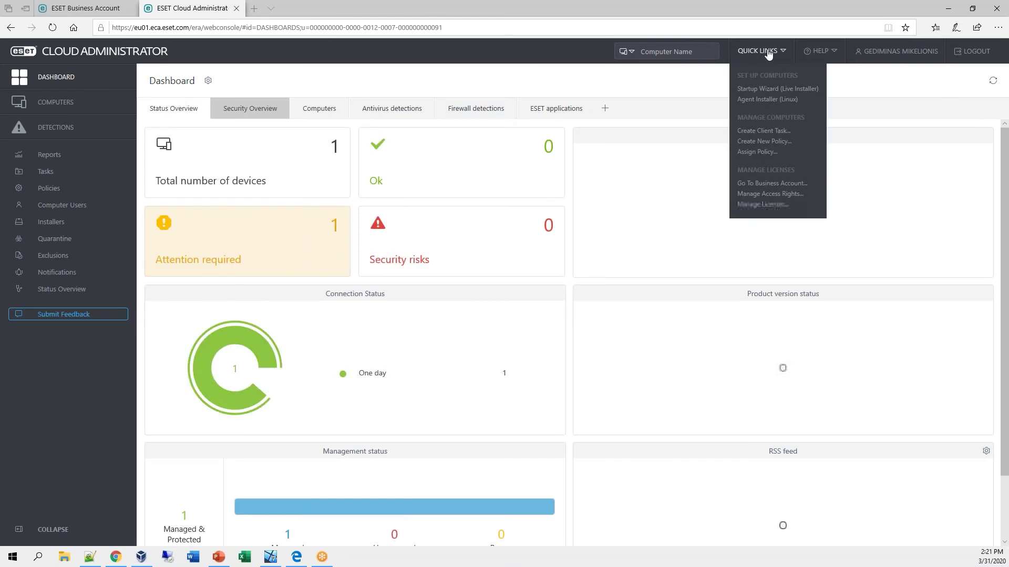
pyautogui.click(771, 89)
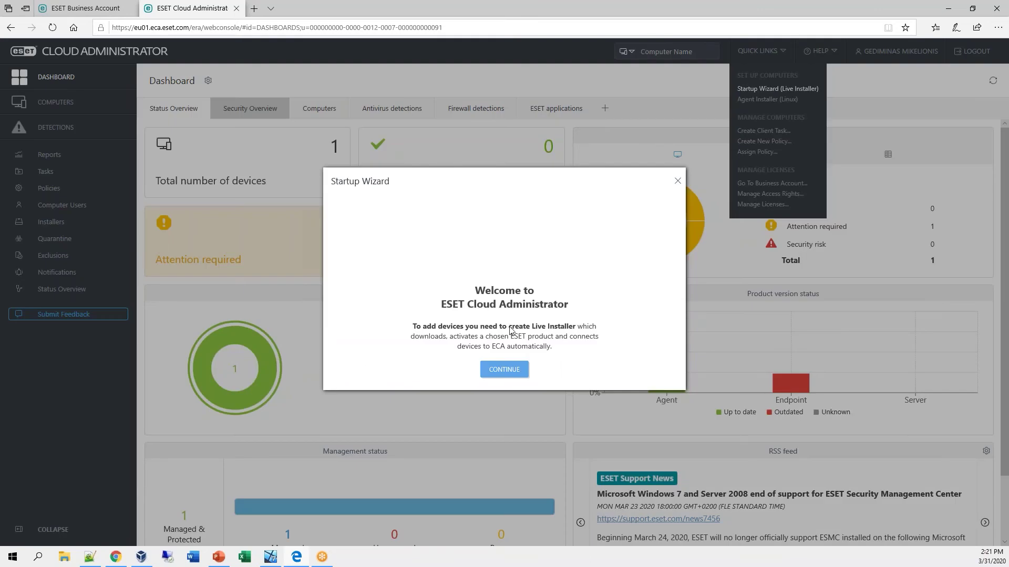
pyautogui.click(507, 371)
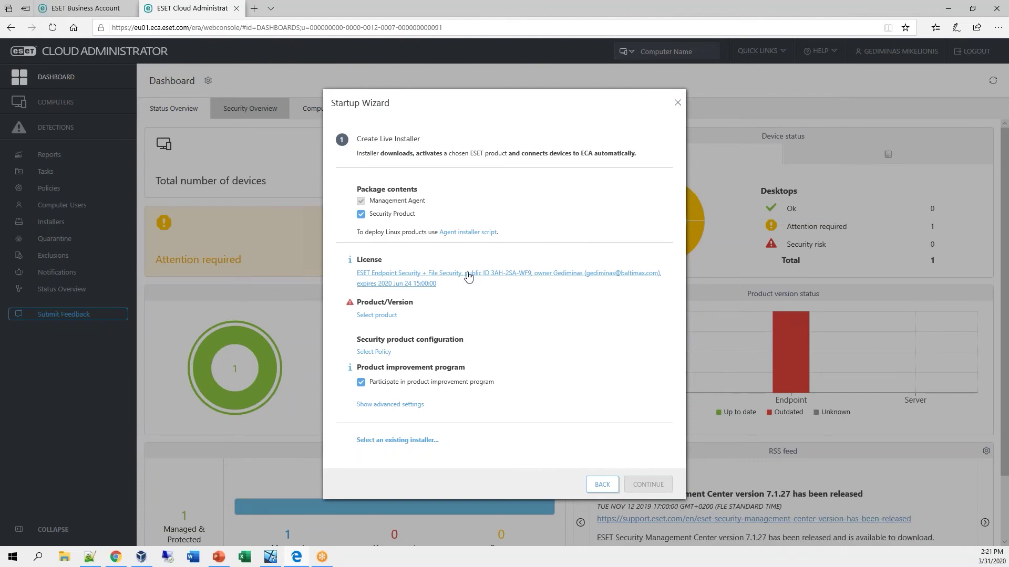
# - Keep Security Product in the package contents and choose ESET Endpoint Security for Windows without specifying a previous version
pyautogui.click(361, 213)
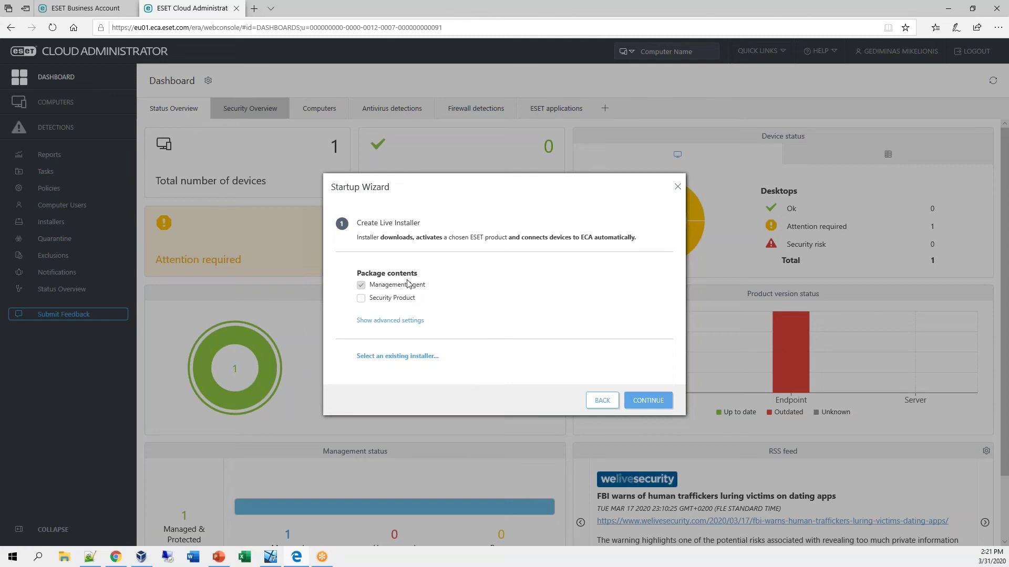
pyautogui.click(361, 298)
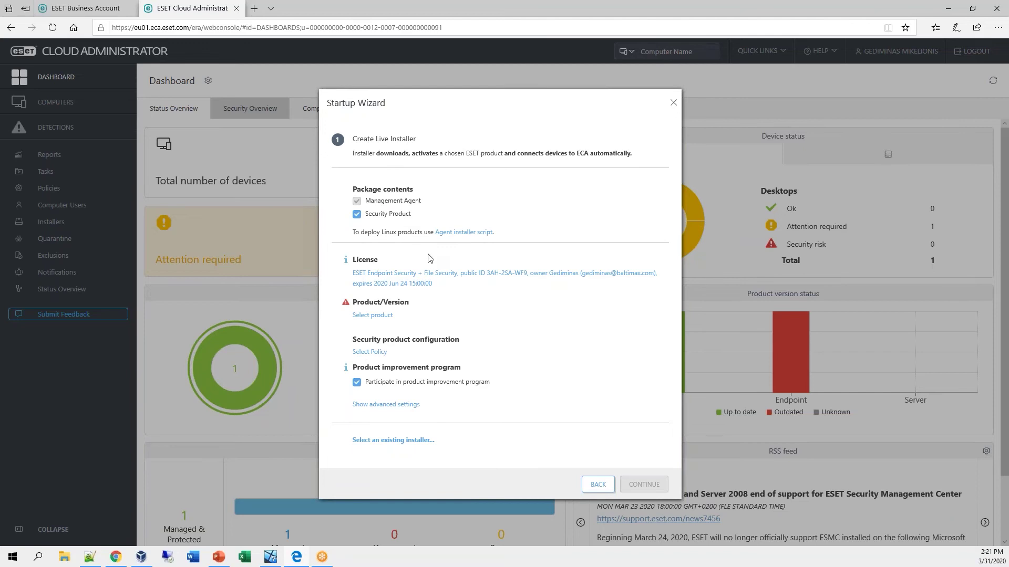
pyautogui.click(386, 317)
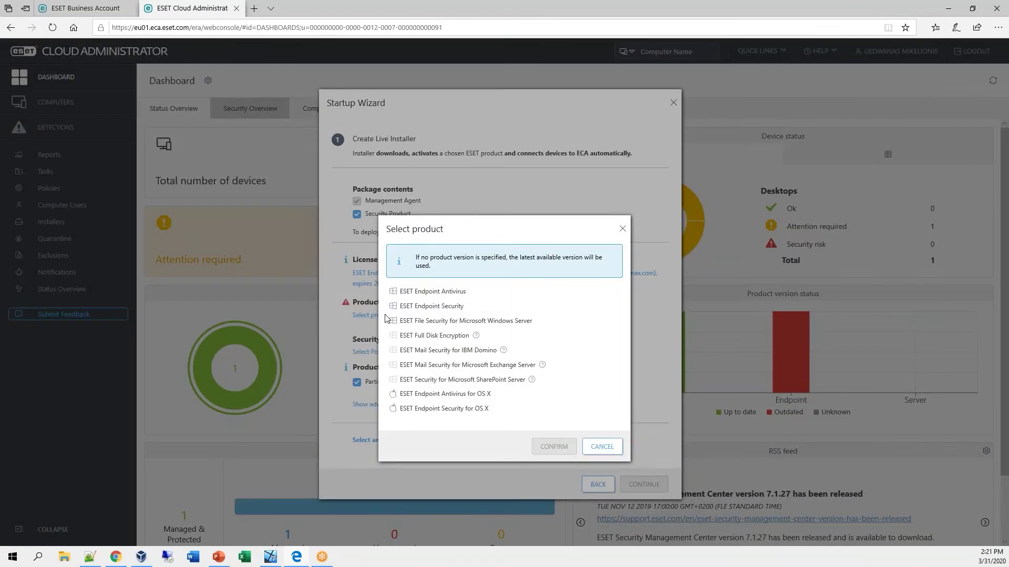
pyautogui.click(430, 295)
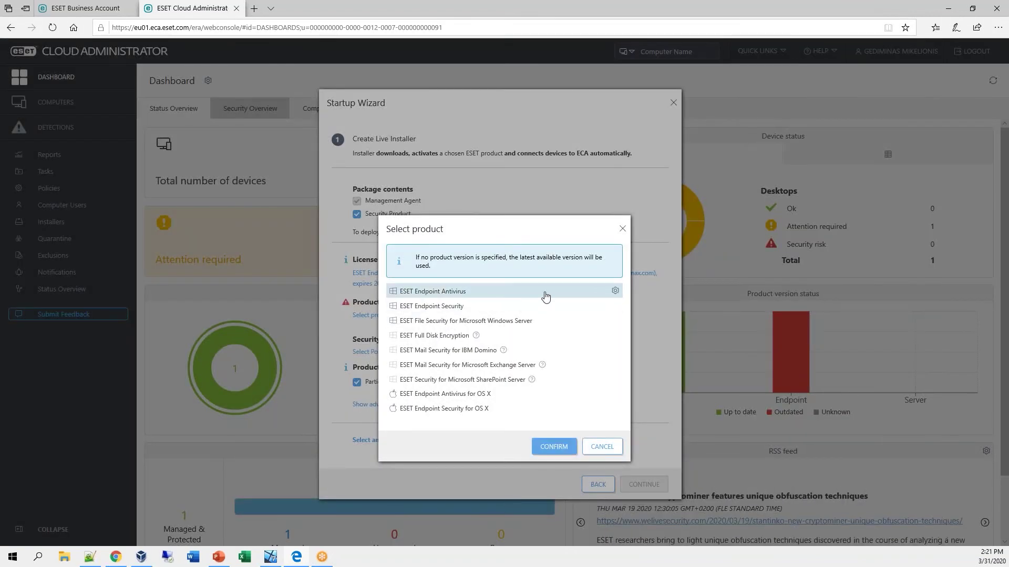
pyautogui.click(614, 292)
pyautogui.moveTo(658, 305)
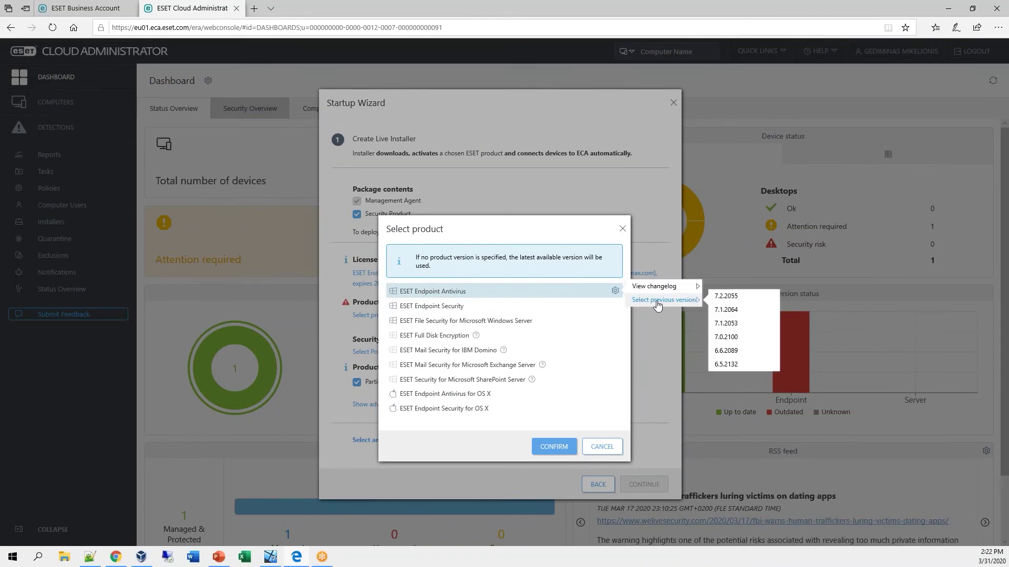
pyautogui.click(514, 313)
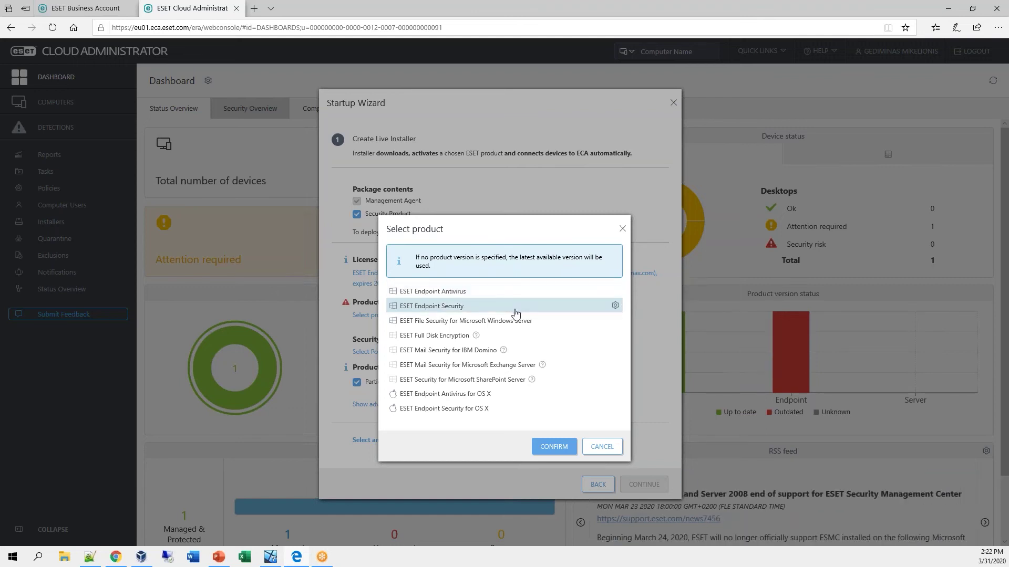
pyautogui.click(616, 306)
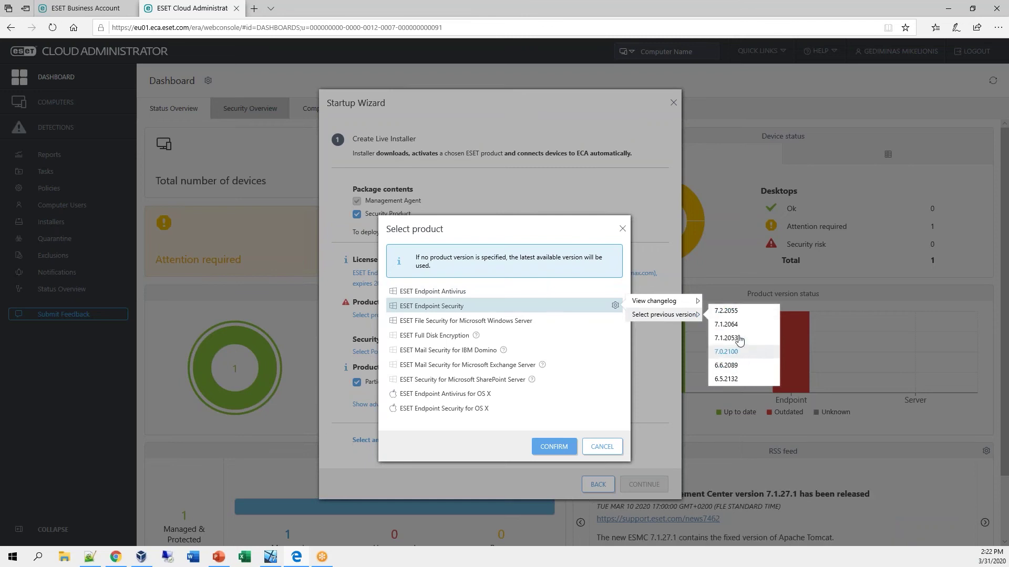
pyautogui.click(528, 309)
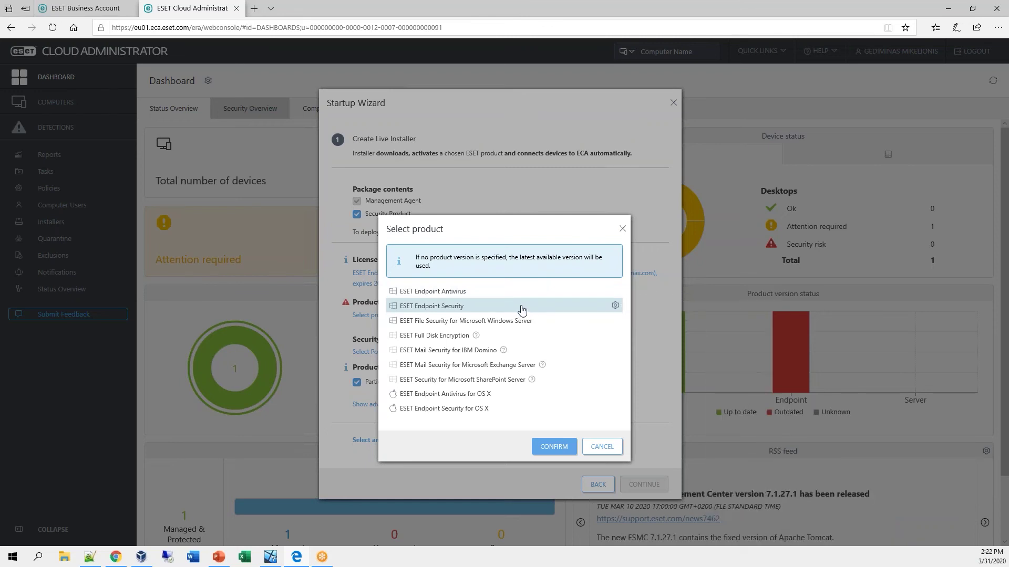
pyautogui.click(551, 447)
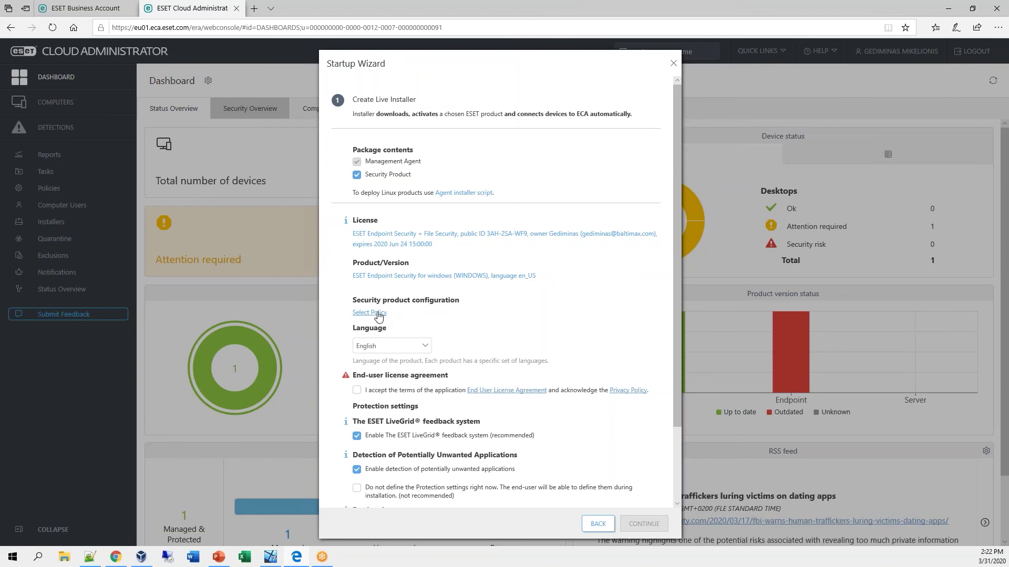
# - Set the security product's language to Lithuanian
pyautogui.scroll(-1, 379, 315)
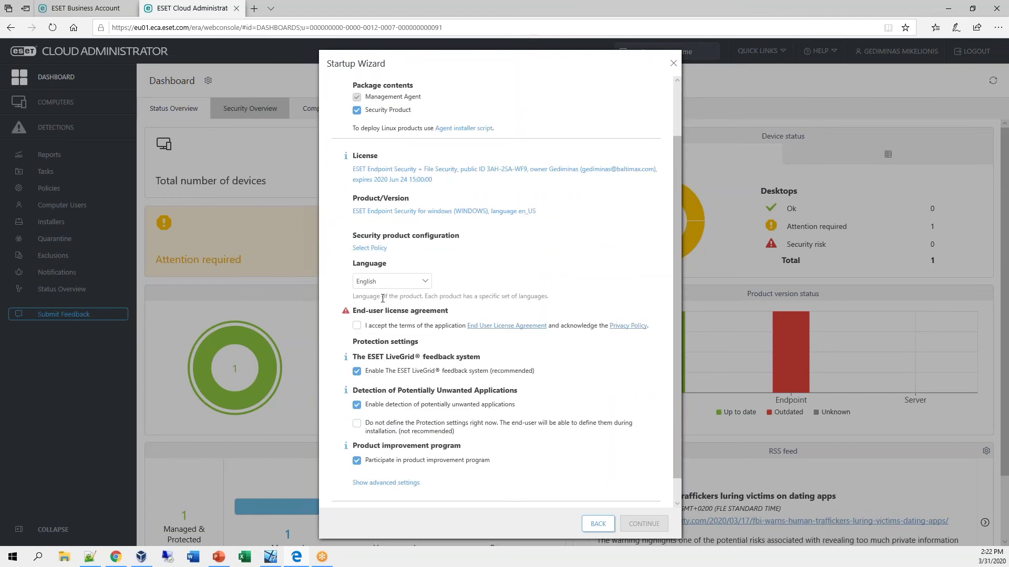
pyautogui.click(389, 286)
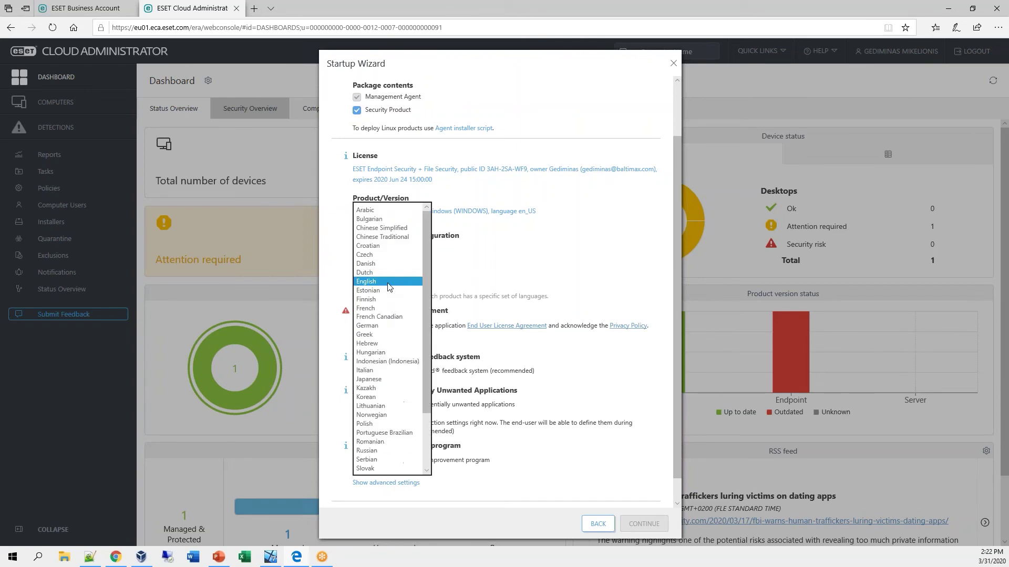
pyautogui.click(392, 406)
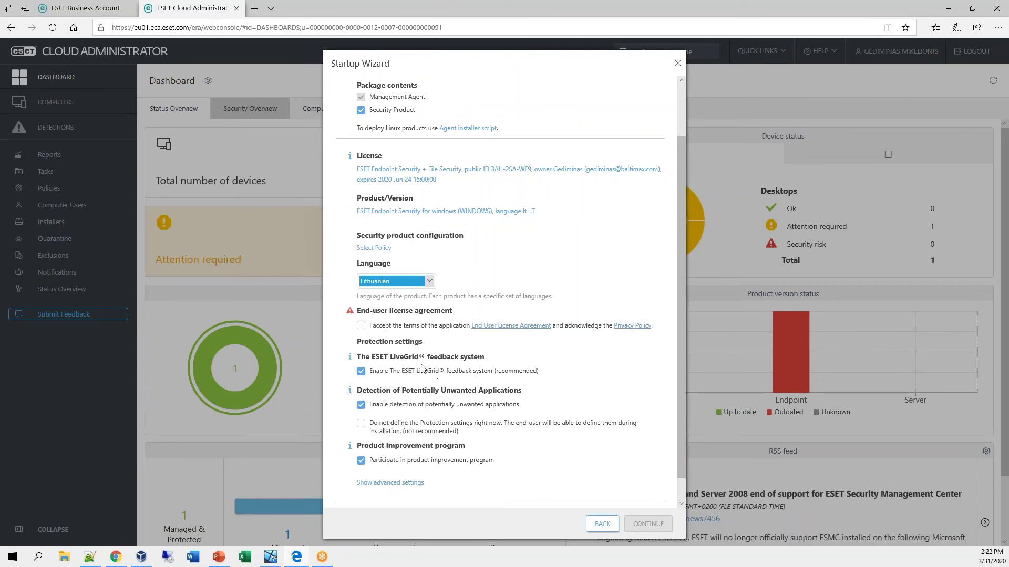
# - Accept the End User License Agreement for the Live Installer and continue to the deployment options
pyautogui.click(361, 326)
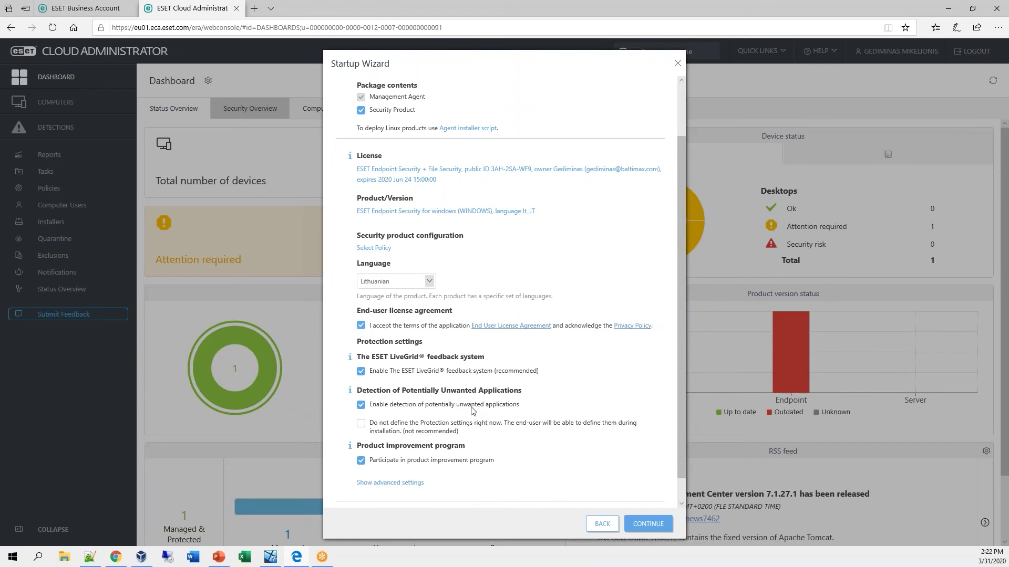
pyautogui.scroll(-1, 473, 412)
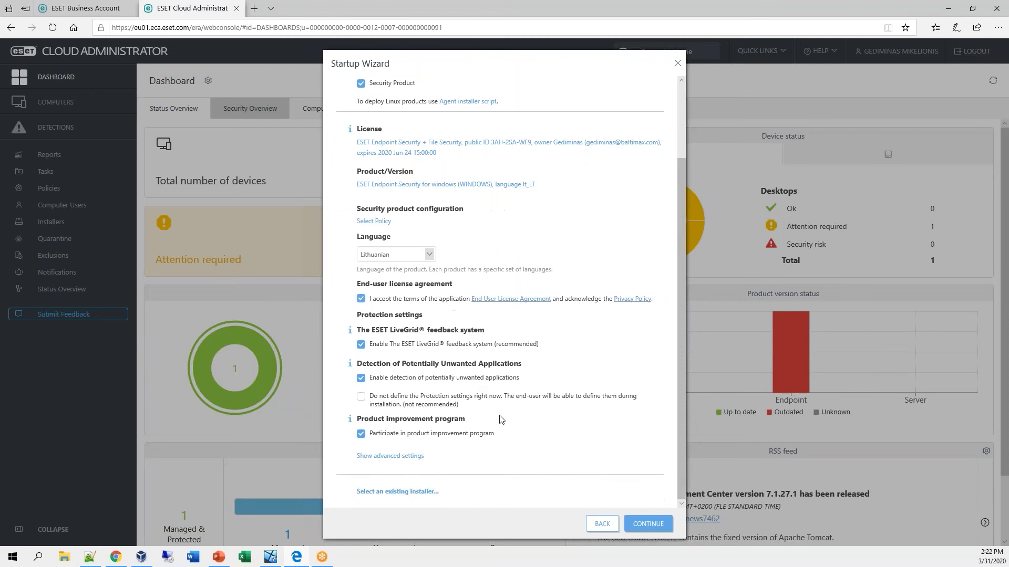
pyautogui.click(649, 525)
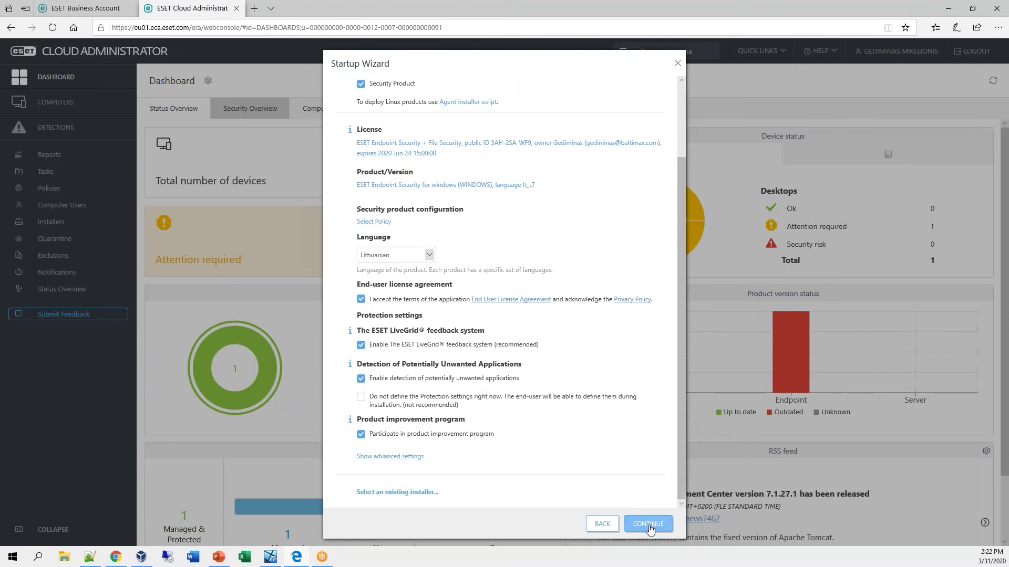
pyautogui.click(649, 525)
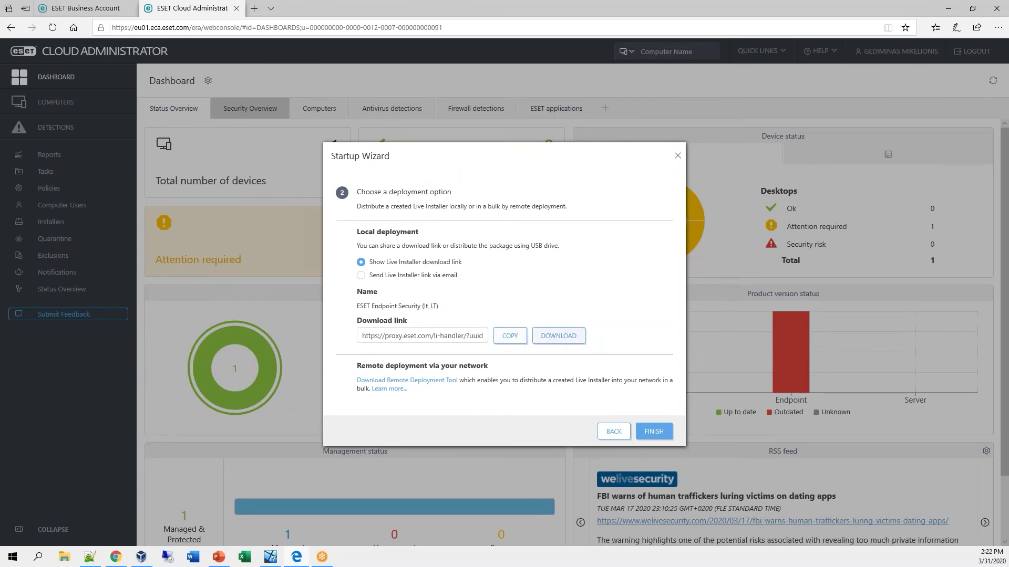
# - Look at the option of sending the Live Installer by email, return to the download link and start the installer download
pyautogui.click(361, 277)
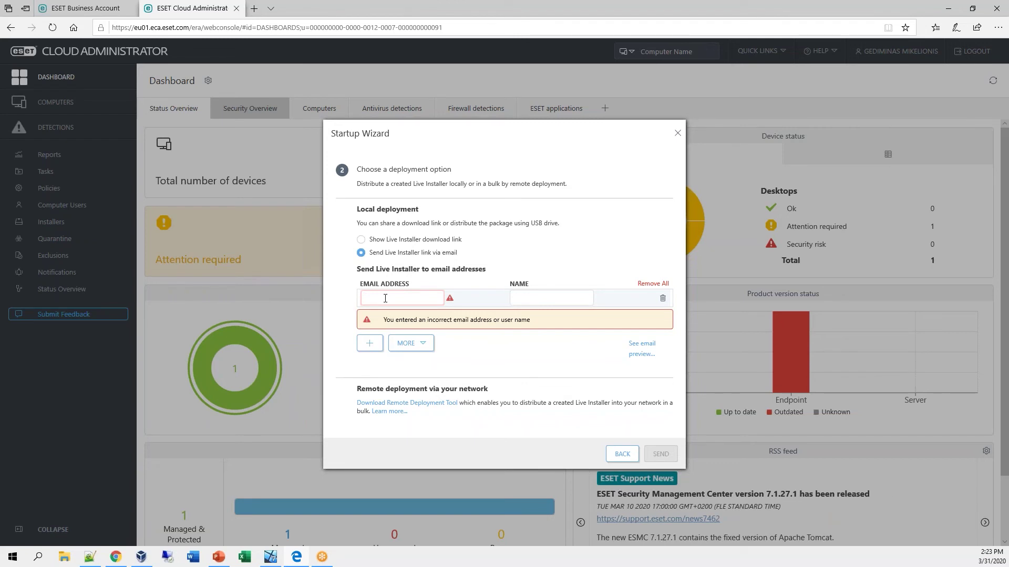
pyautogui.click(386, 240)
pyautogui.click(555, 335)
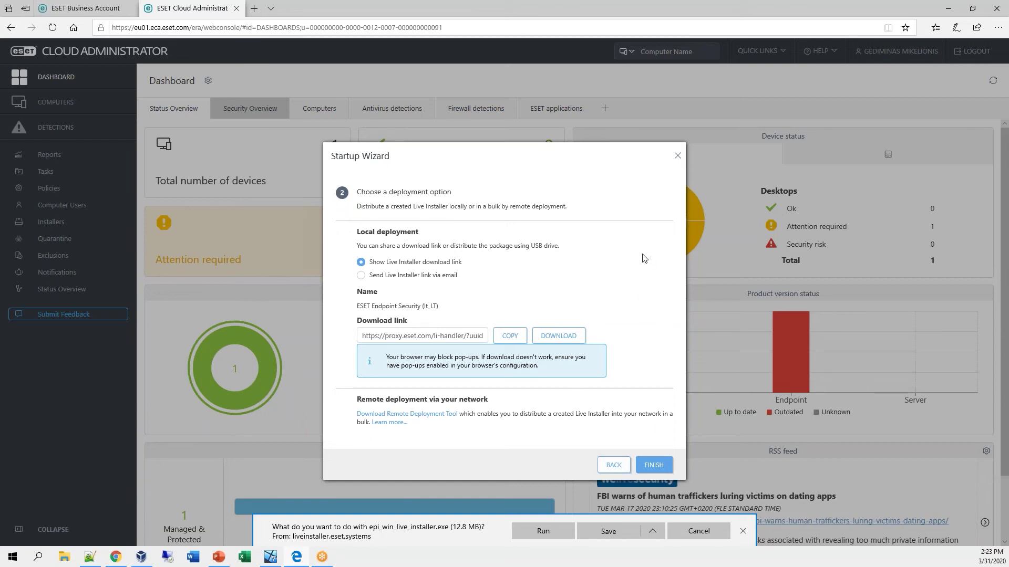
# - Close the Startup Wizard and the installer download prompt, and list the built-in policies for ESET Endpoint for Windows
pyautogui.click(677, 157)
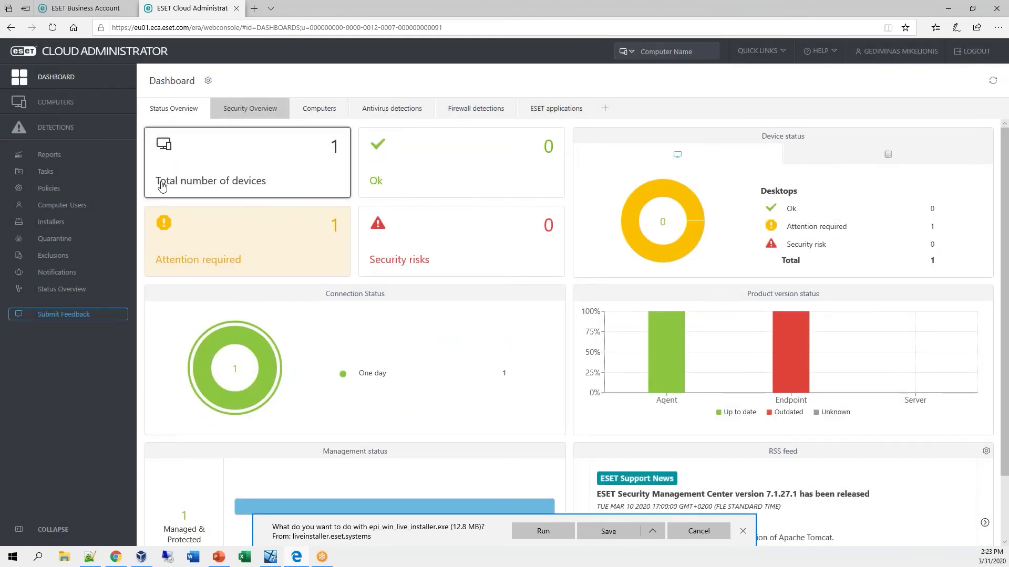
pyautogui.click(102, 193)
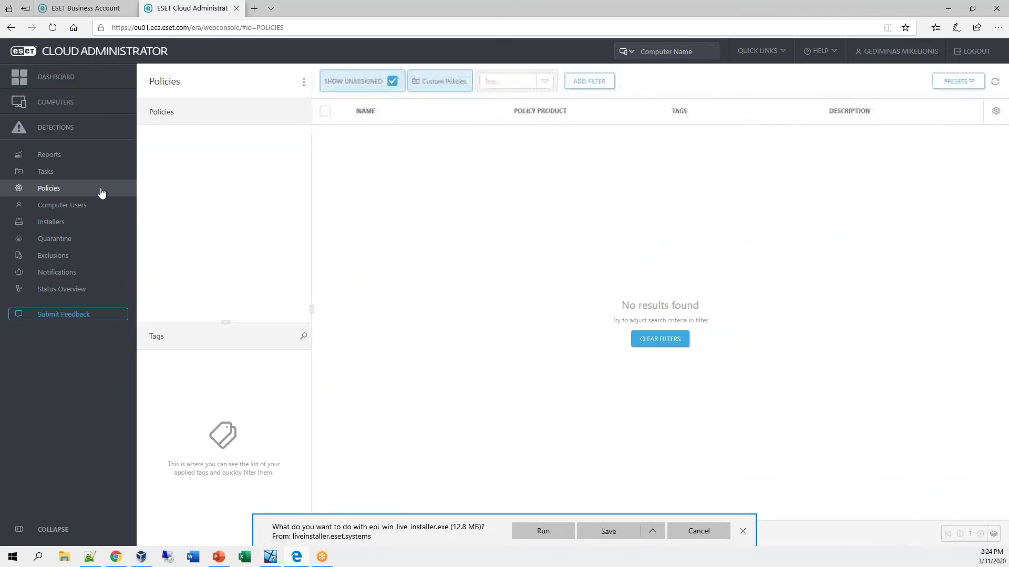
pyautogui.click(743, 531)
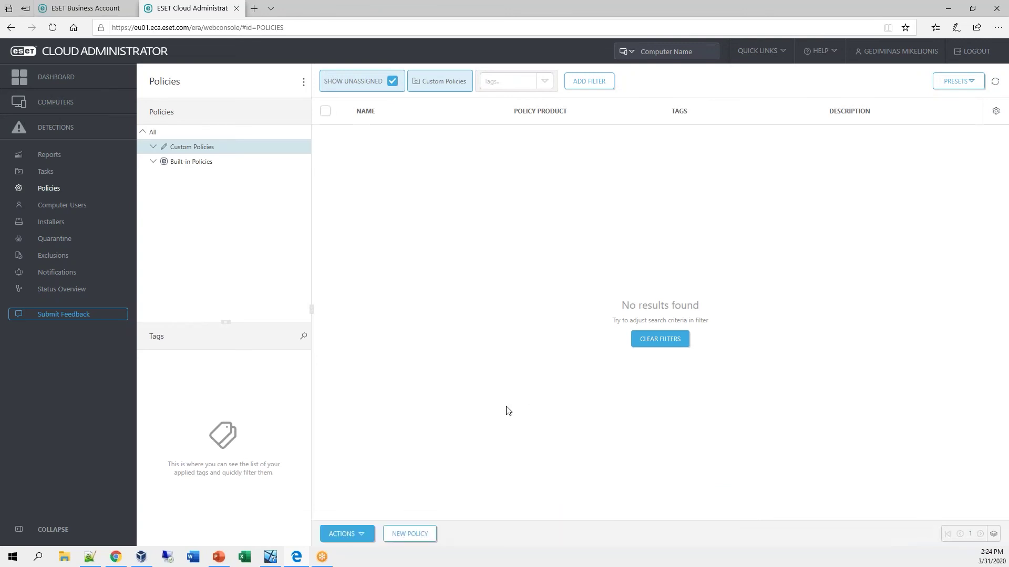
pyautogui.click(153, 161)
pyautogui.click(180, 178)
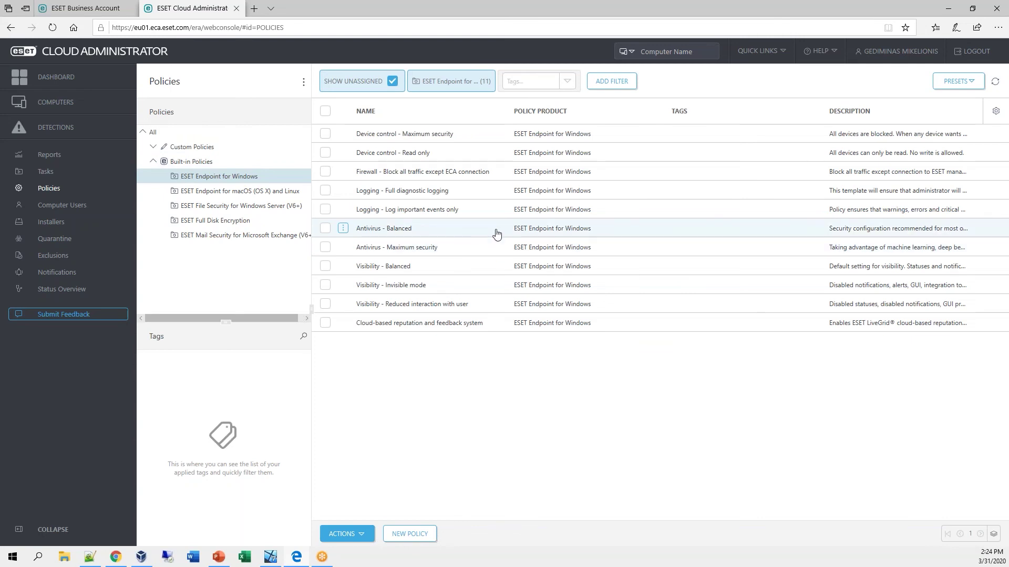
# - Open the Antivirus - Balanced policy for editing and show its User Interface settings
pyautogui.click(342, 228)
pyautogui.moveTo(367, 231); pyautogui.dragTo(371, 231)
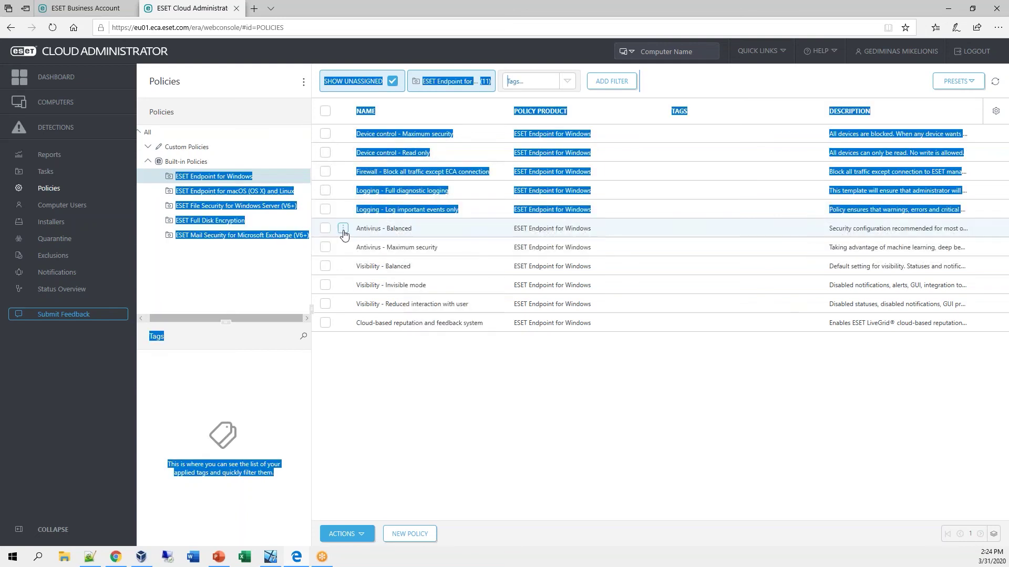
pyautogui.click(342, 228)
pyautogui.click(374, 230)
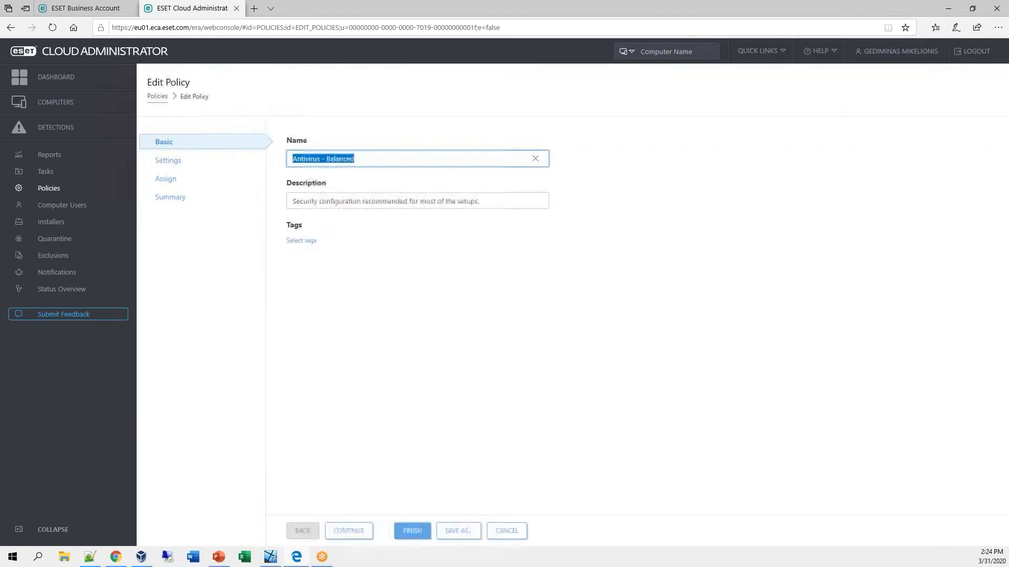
pyautogui.click(193, 161)
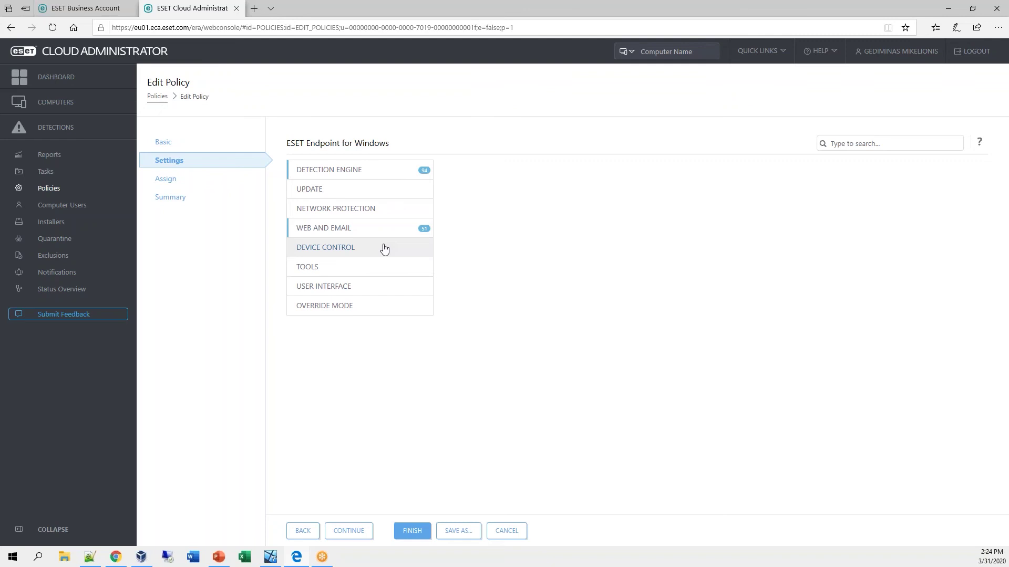
pyautogui.click(377, 288)
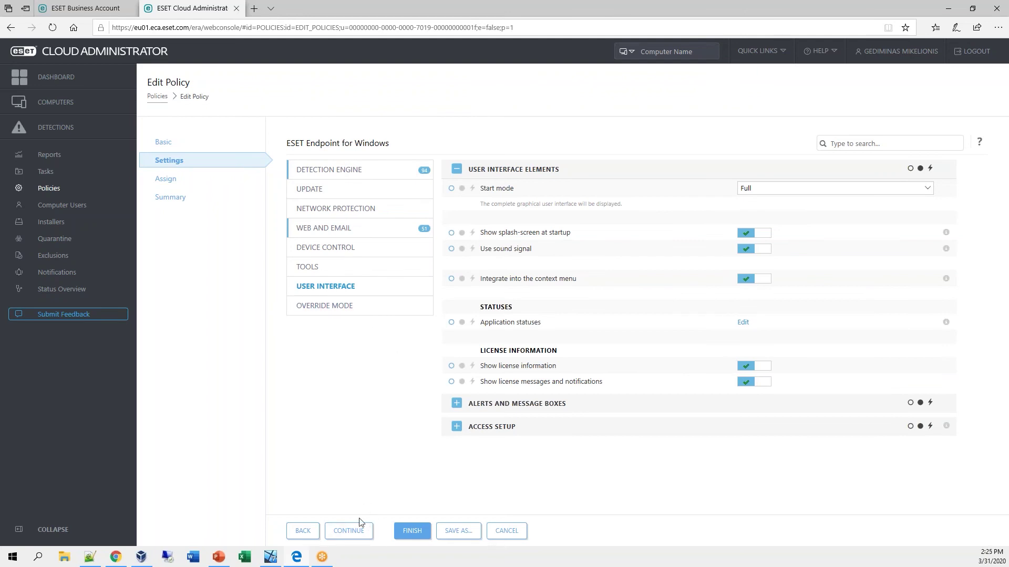
# - Assign the Antivirus - Balanced policy to the static group All and finish editing the policy
pyautogui.click(361, 531)
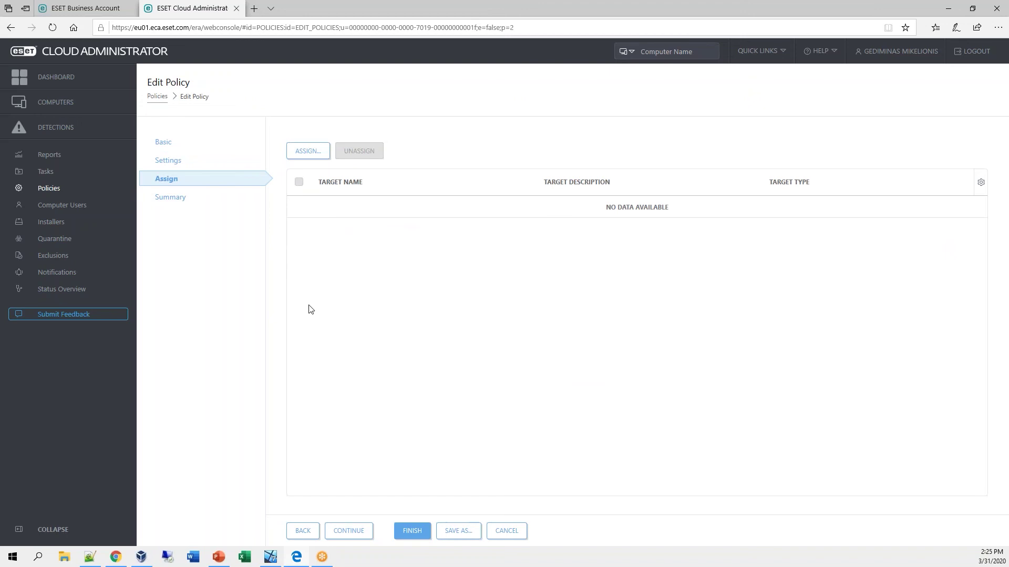
pyautogui.click(305, 152)
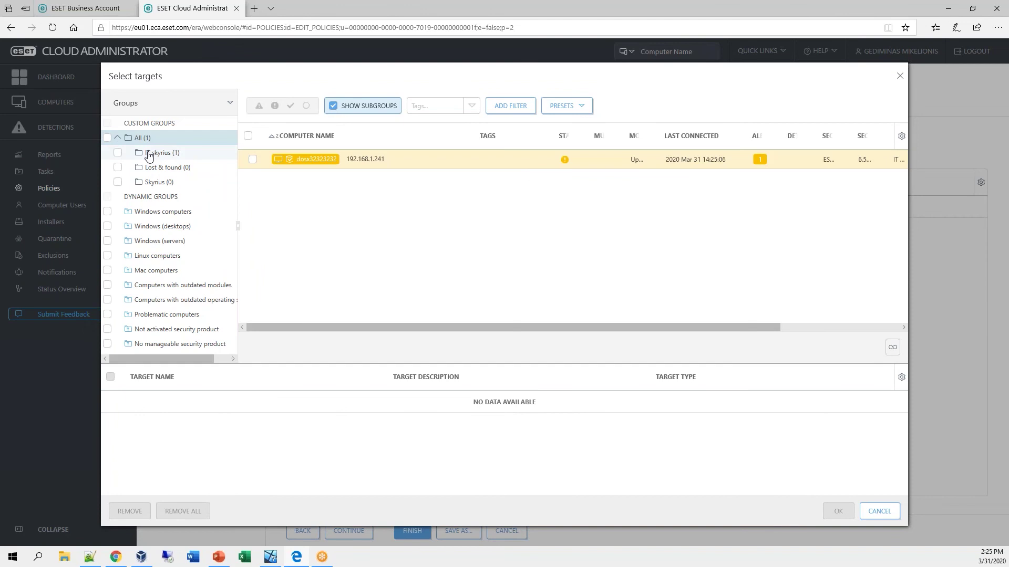
pyautogui.click(107, 138)
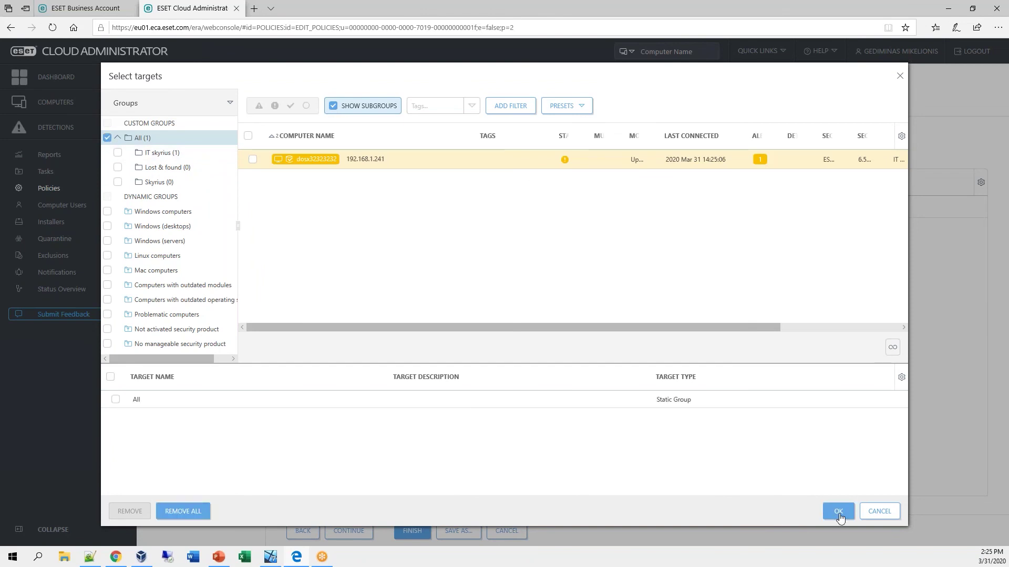
pyautogui.click(839, 517)
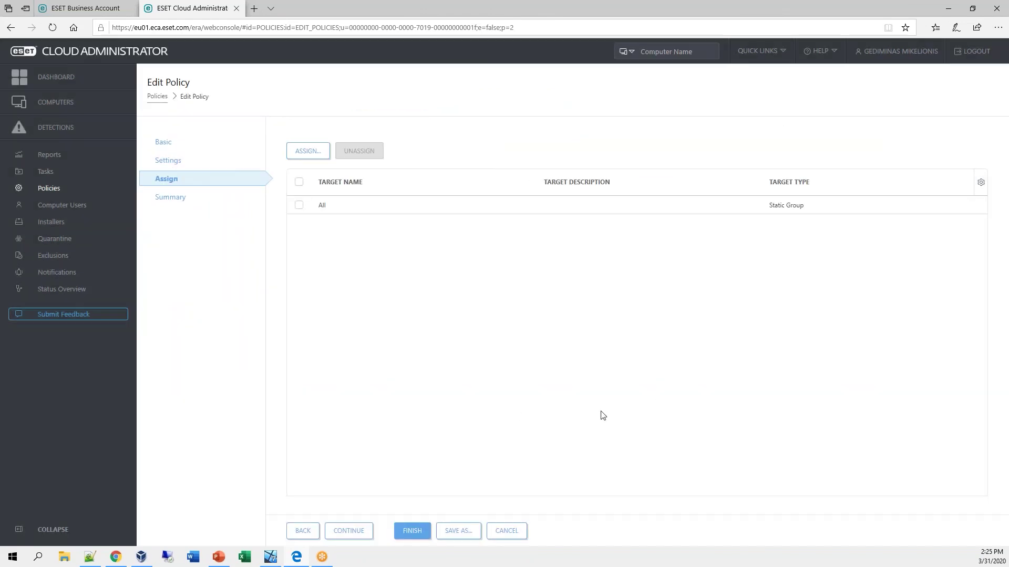
pyautogui.click(362, 531)
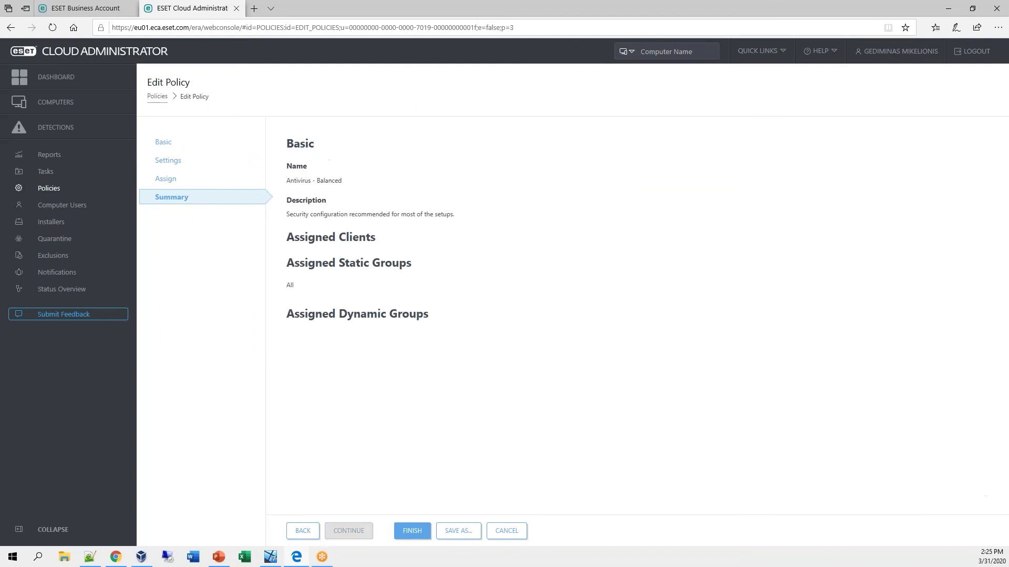
pyautogui.click(423, 535)
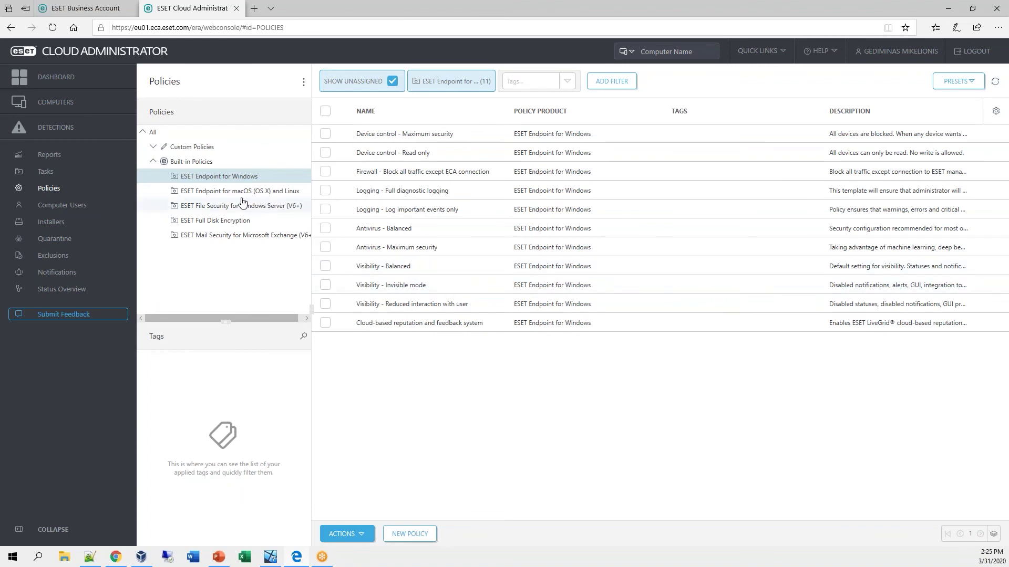
# - Start a new policy named "Agento politika" and continue to its settings
pyautogui.doubleClick(151, 162)
pyautogui.moveTo(252, 210); pyautogui.dragTo(356, 539)
pyautogui.click(356, 539)
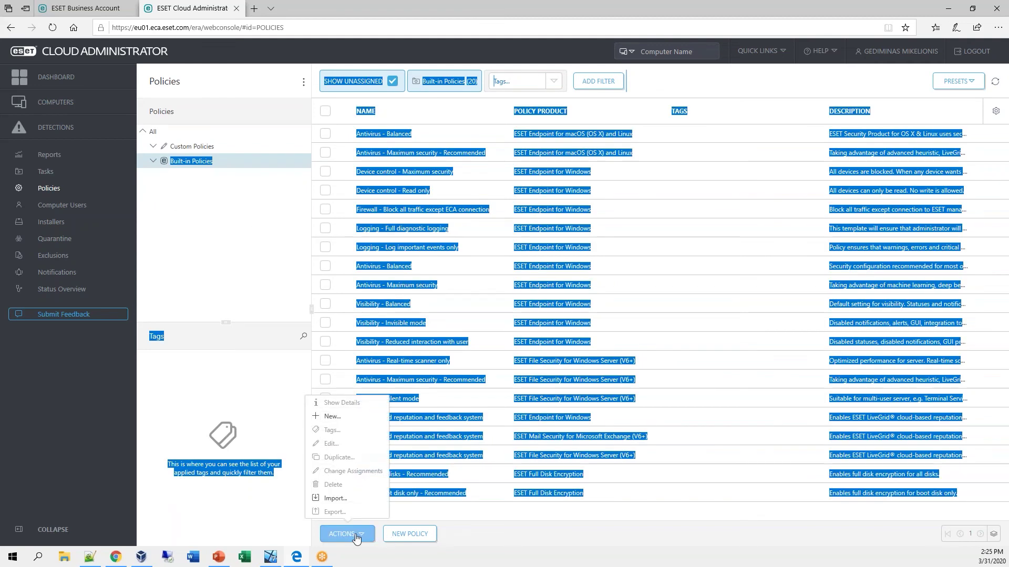
pyautogui.click(336, 419)
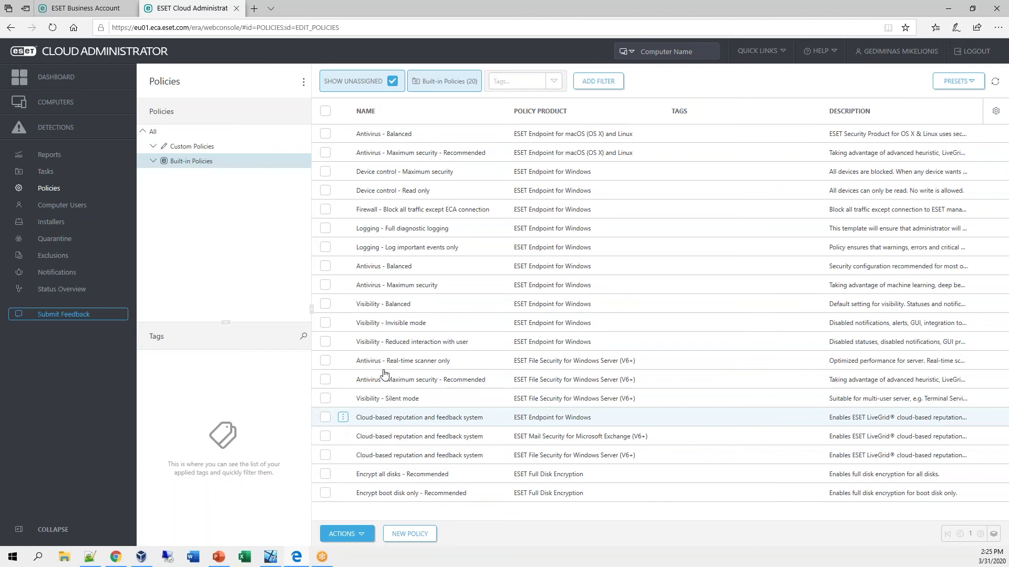
pyautogui.write('Agento politika')
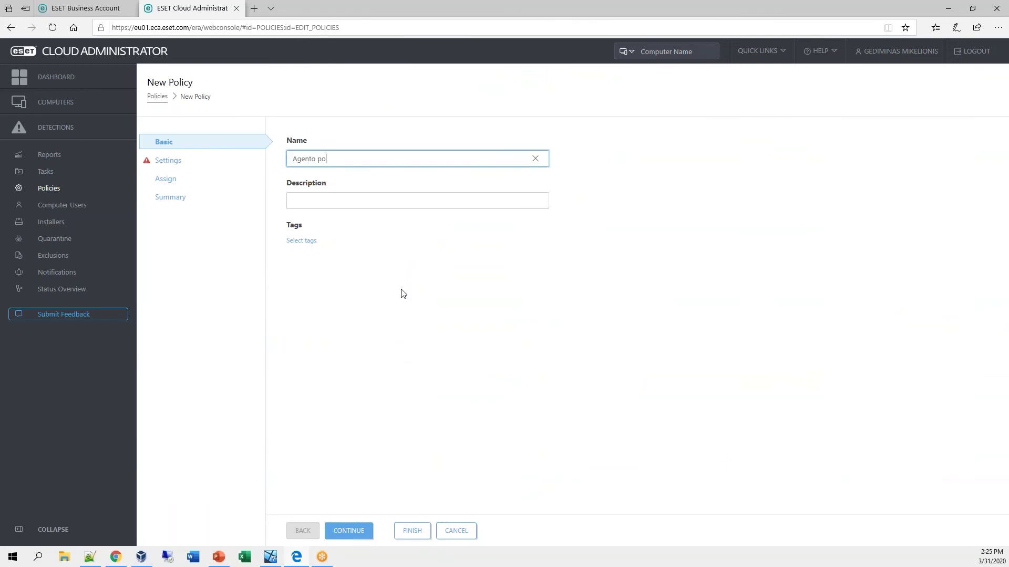
pyautogui.click(353, 534)
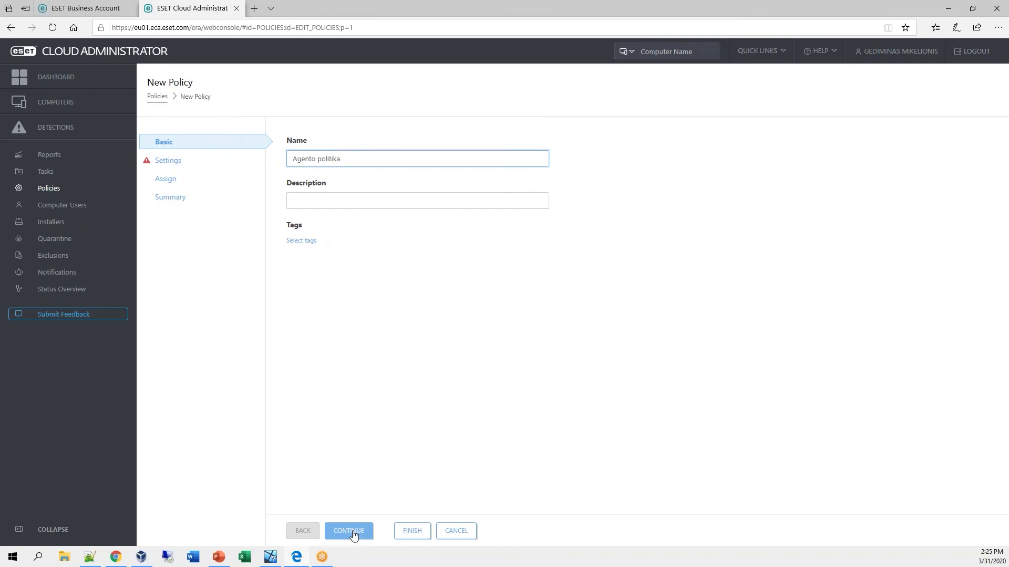
# - Choose ESET Management Agent as the policy's product and enable reporting of non-ESET-installed applications
pyautogui.click(343, 144)
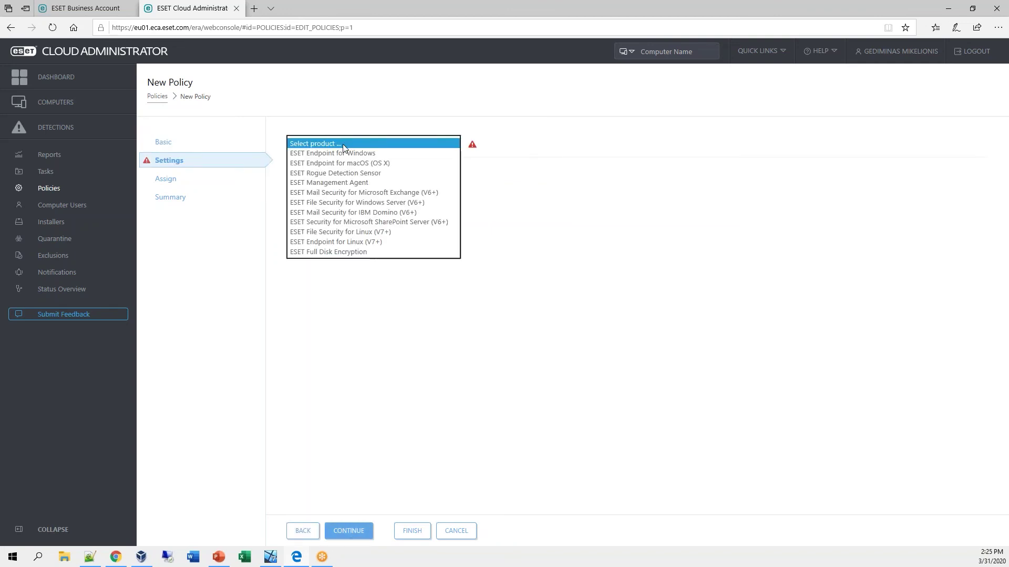
pyautogui.click(343, 182)
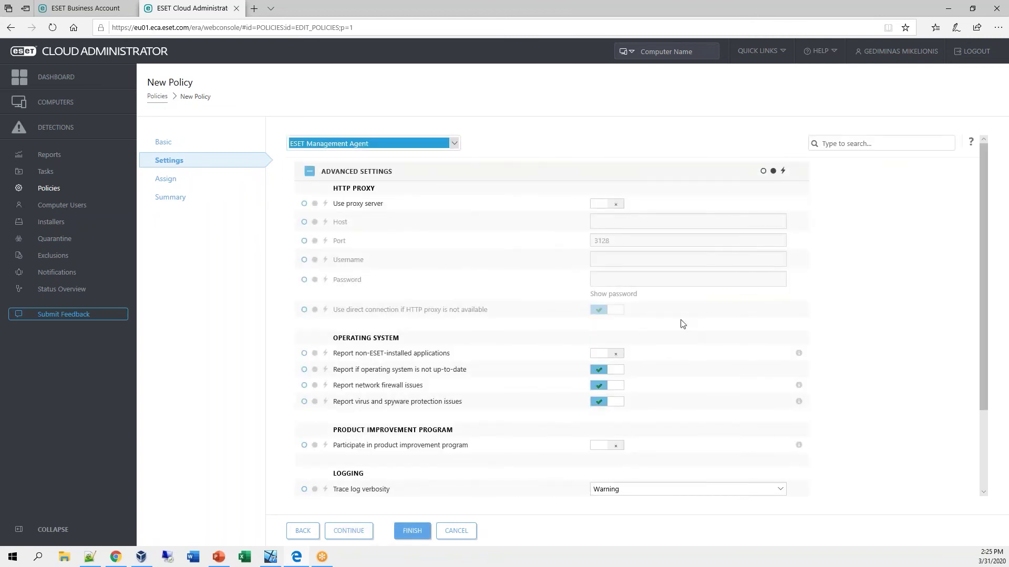
pyautogui.scroll(-1, 681, 323)
pyautogui.scroll(1, 678, 322)
pyautogui.scroll(-1, 676, 325)
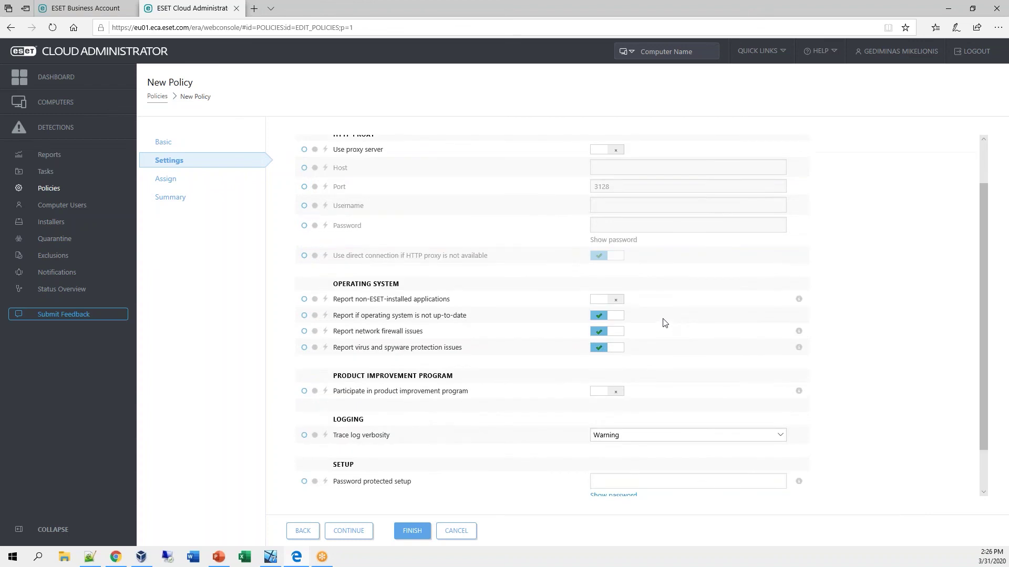
pyautogui.click(600, 301)
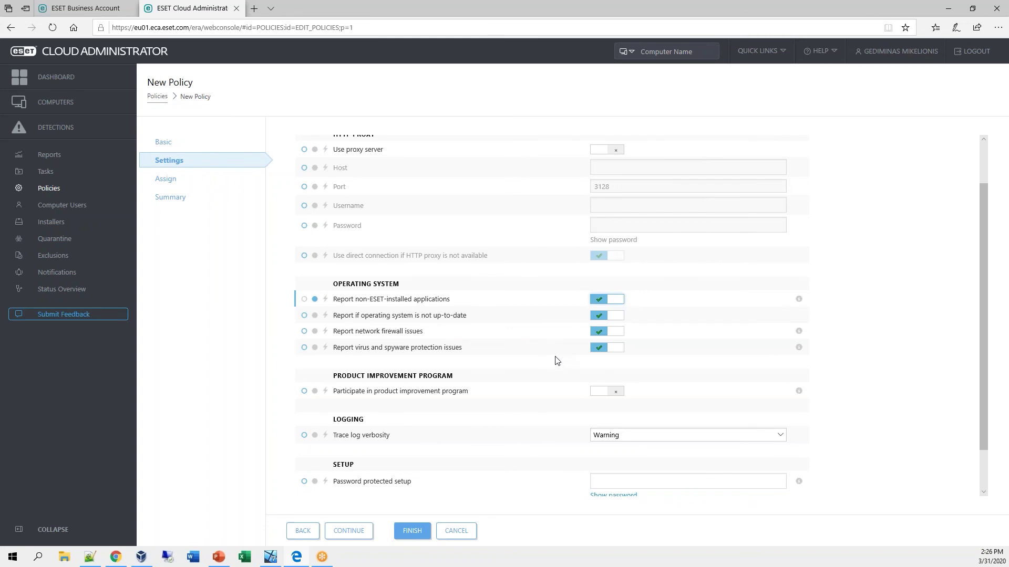
pyautogui.scroll(-1, 448, 476)
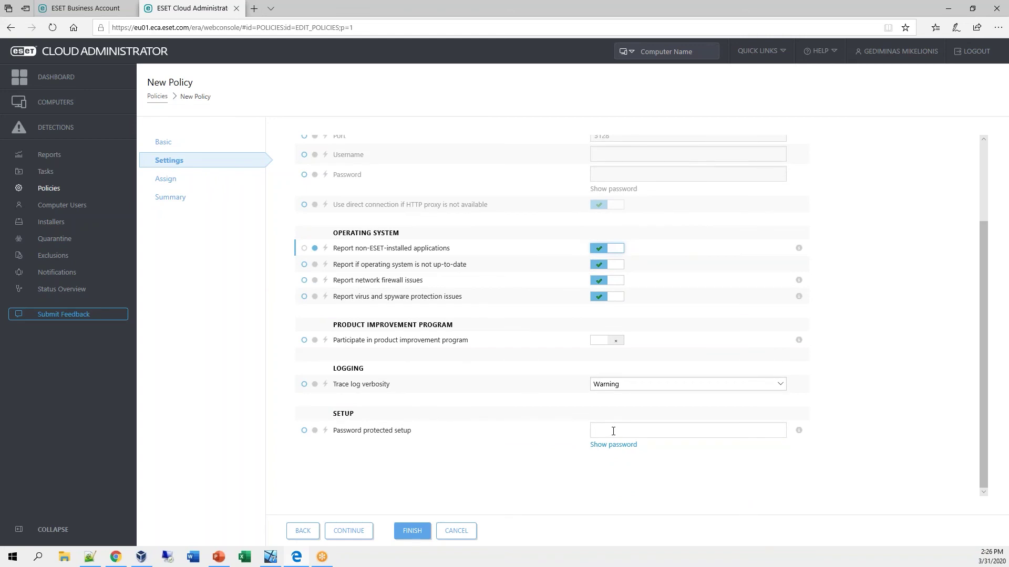
# - Continue to the new policy's assignment and open the target selection
pyautogui.click(349, 531)
pyautogui.click(318, 154)
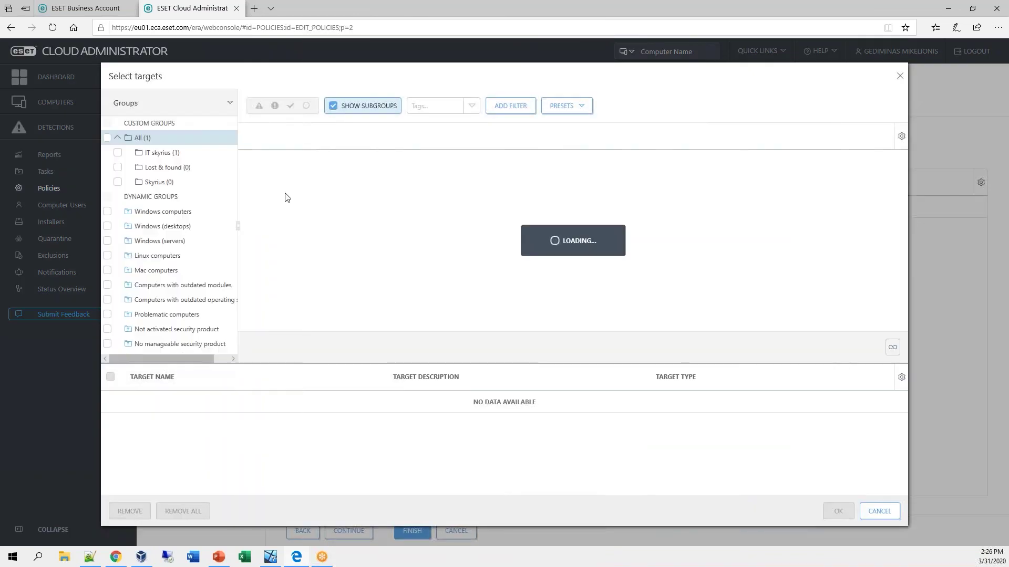
pyautogui.click(108, 139)
pyautogui.click(107, 138)
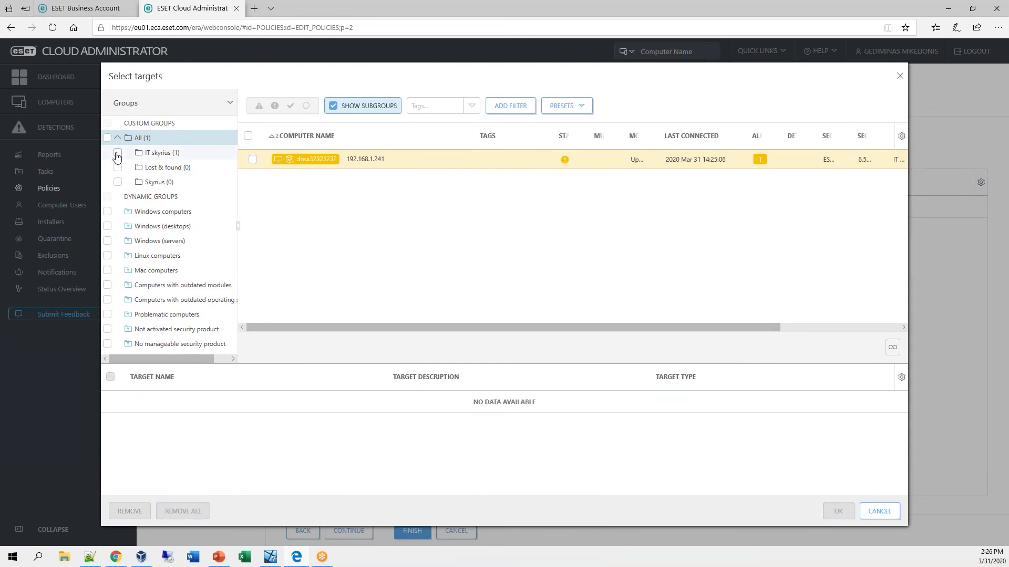
pyautogui.click(118, 153)
pyautogui.click(117, 154)
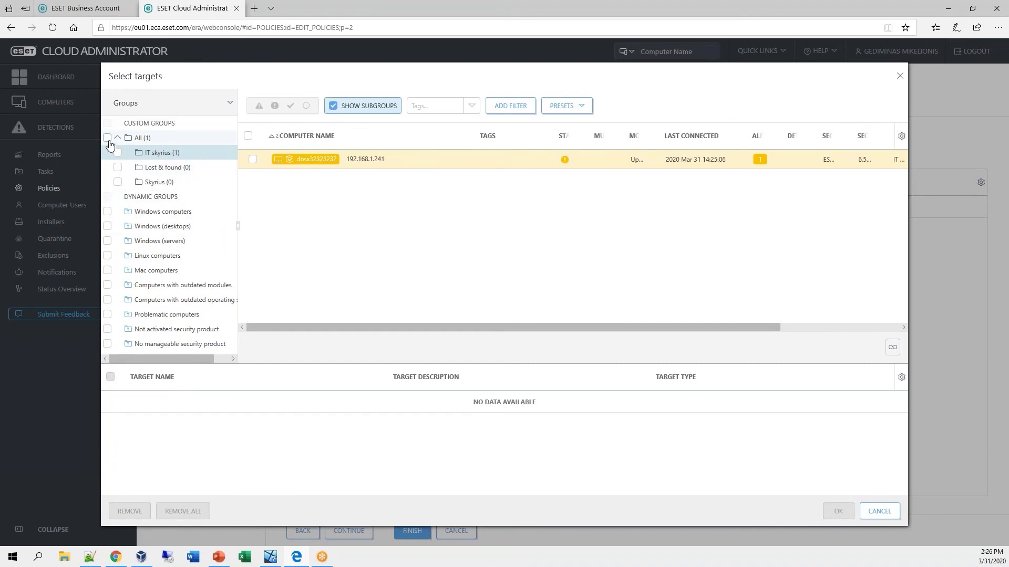
# - Assign the agent policy to the static group All and finish creating the policy
pyautogui.click(107, 139)
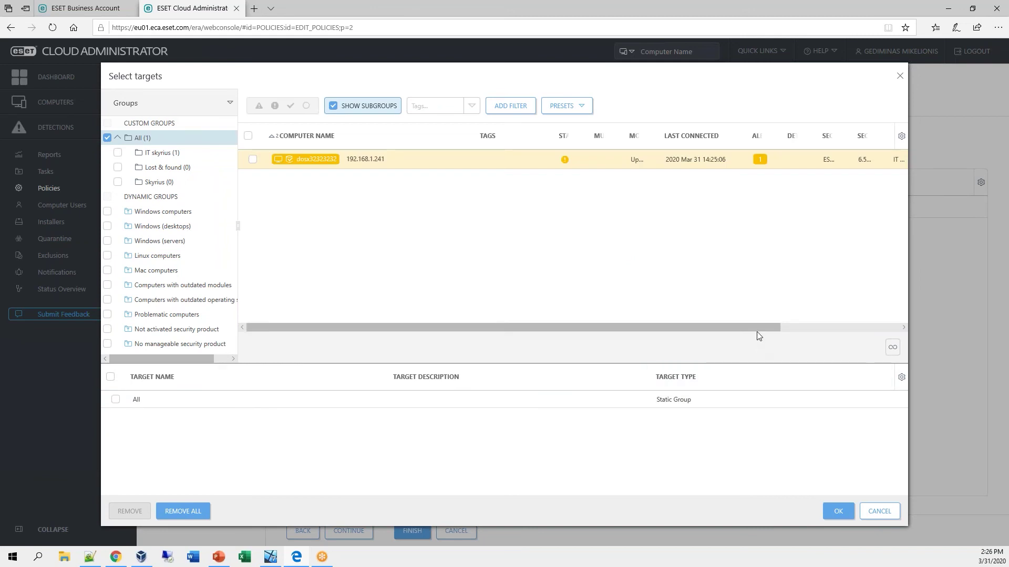
pyautogui.click(838, 511)
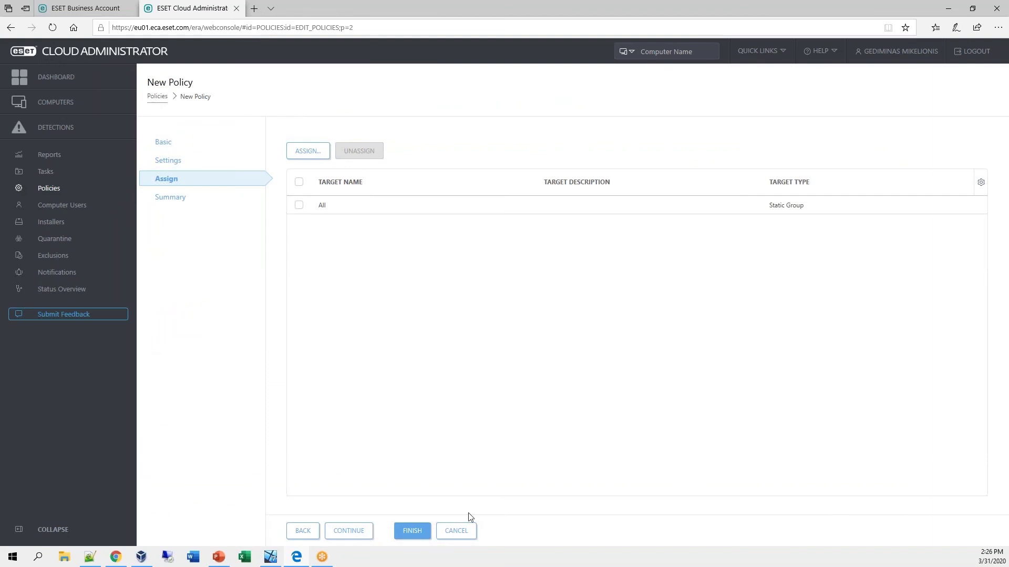
pyautogui.click(355, 532)
pyautogui.click(413, 531)
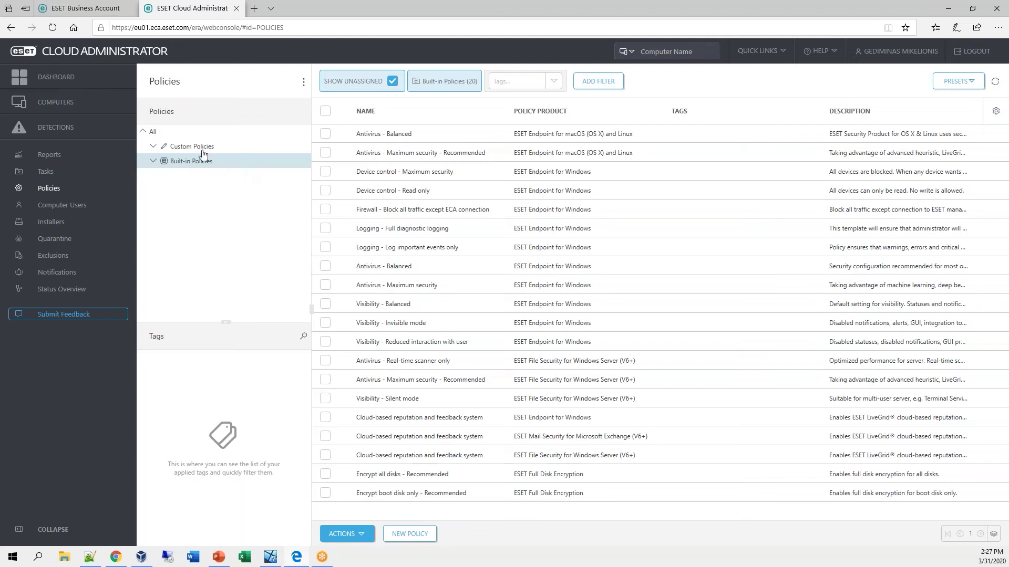
# - Return to the dashboard and review the Status Overview, Security Overview, Computers and Antivirus detections reports
pyautogui.click(85, 82)
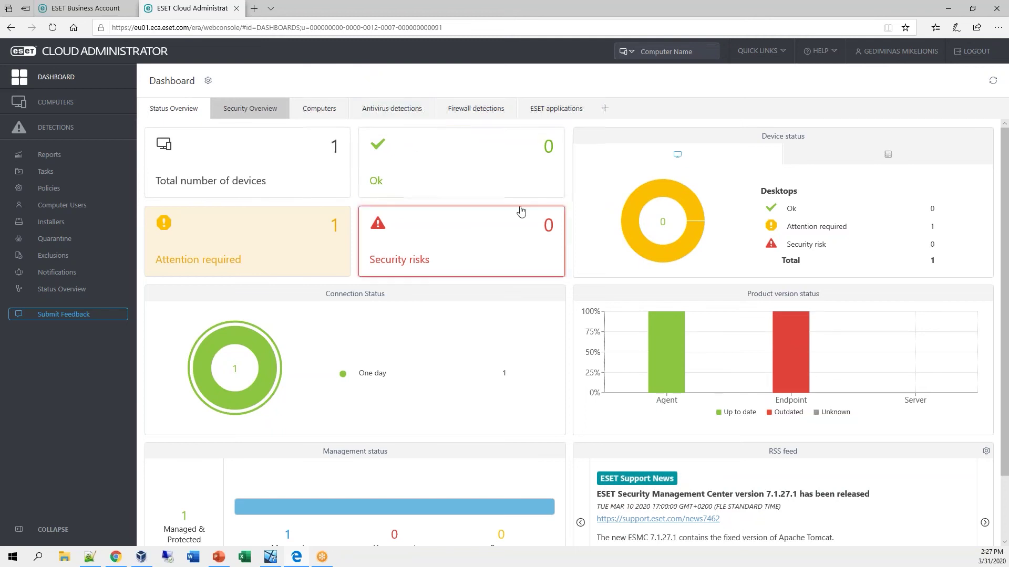
pyautogui.moveTo(662, 329)
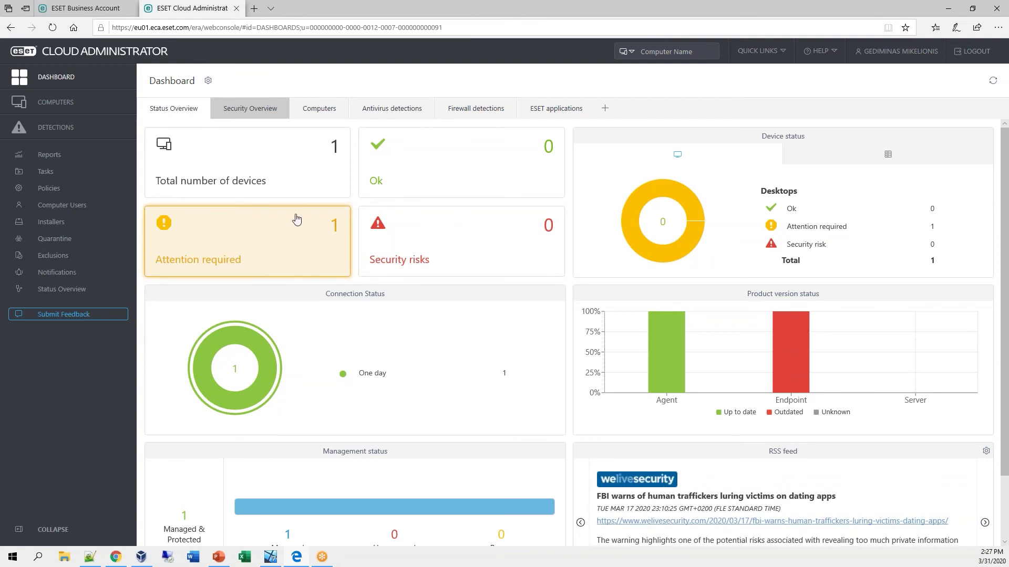
pyautogui.click(261, 111)
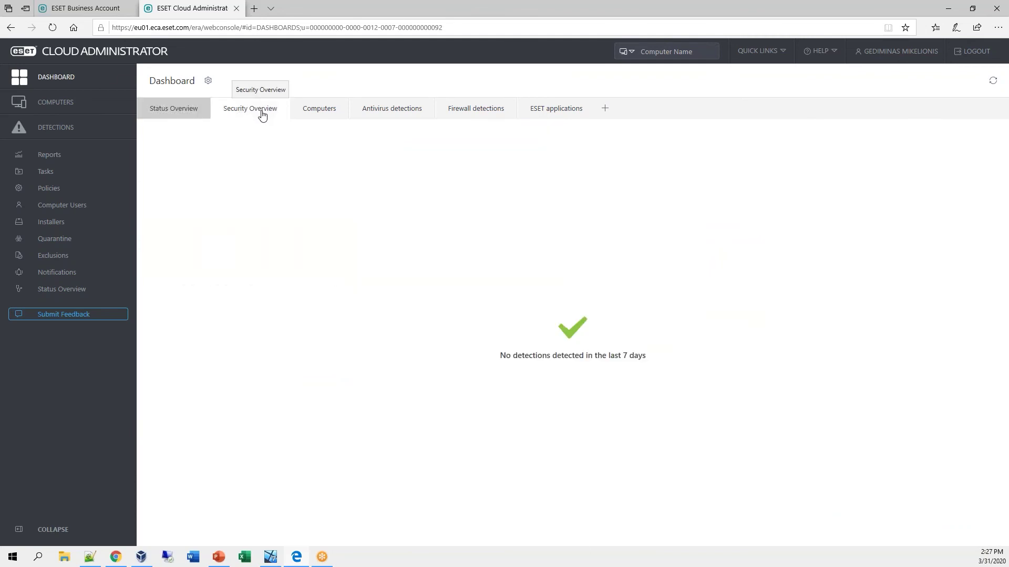
pyautogui.click(322, 112)
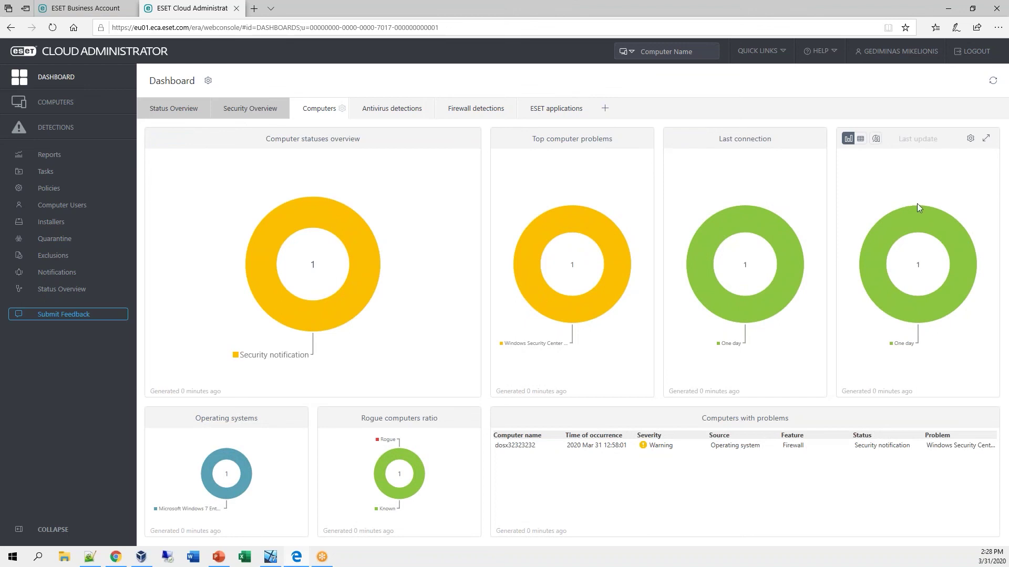
pyautogui.moveTo(247, 480)
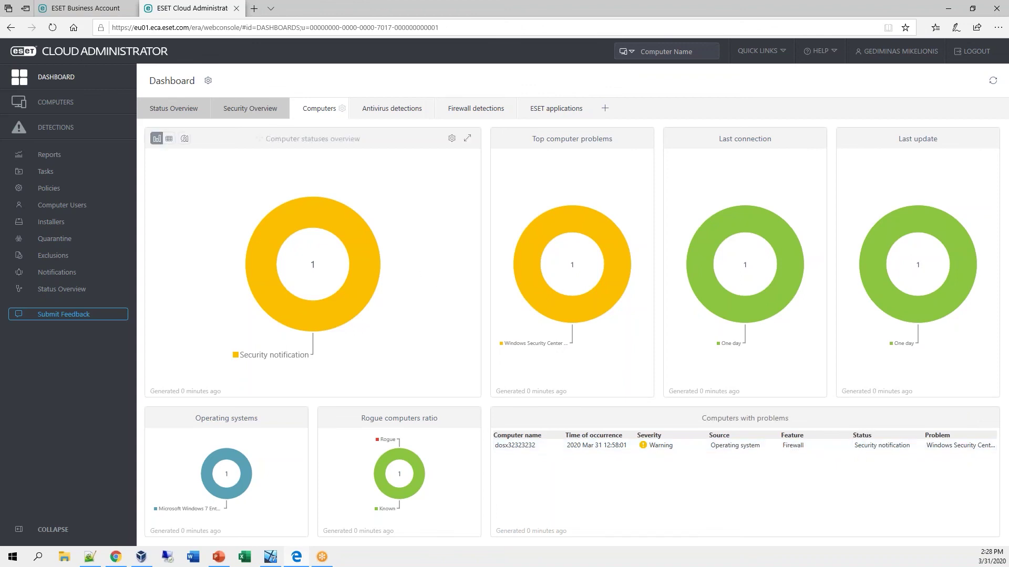
pyautogui.click(398, 113)
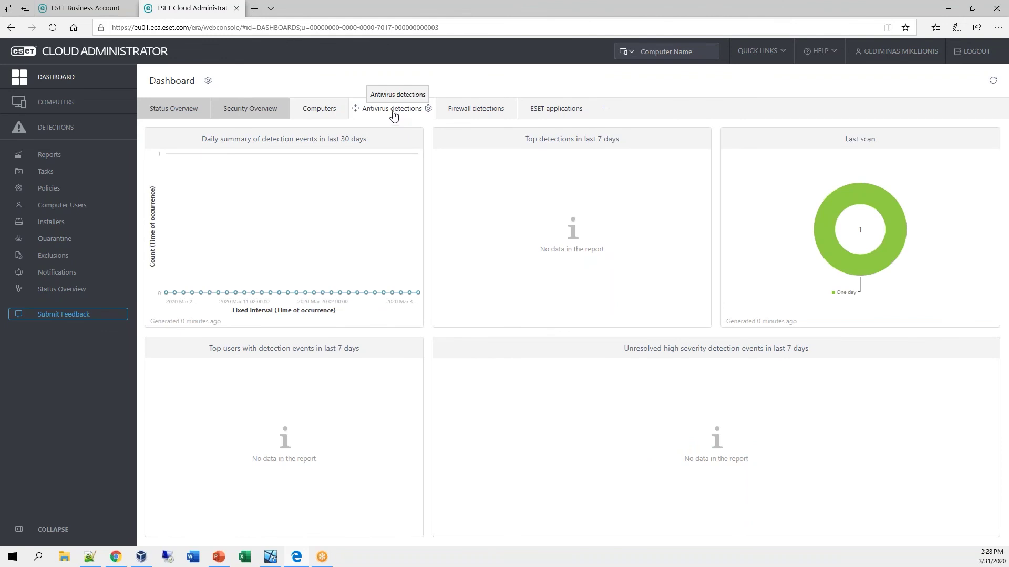
# - Review the Firewall detections and ESET applications reports on the dashboard
pyautogui.click(461, 111)
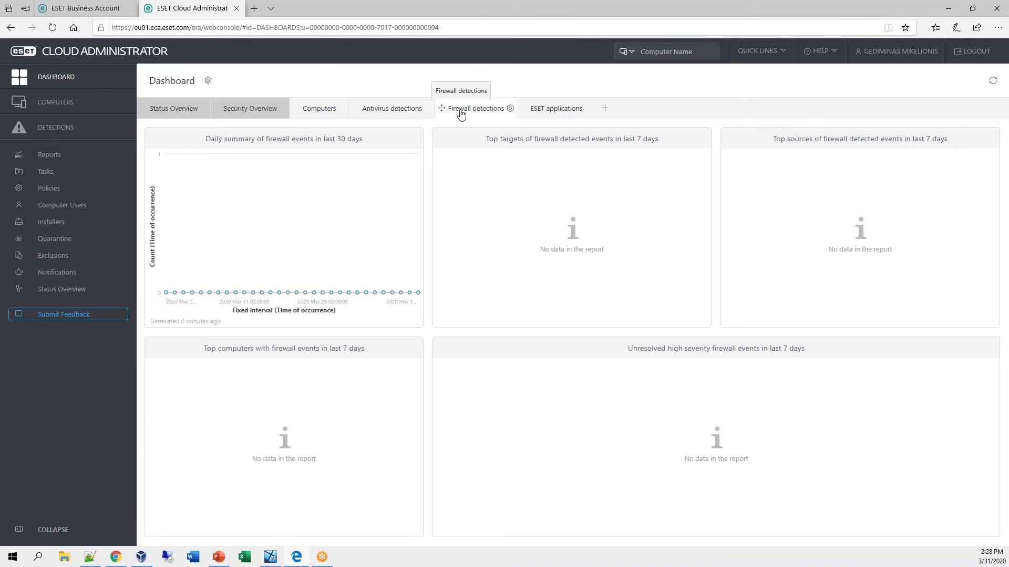
pyautogui.click(544, 118)
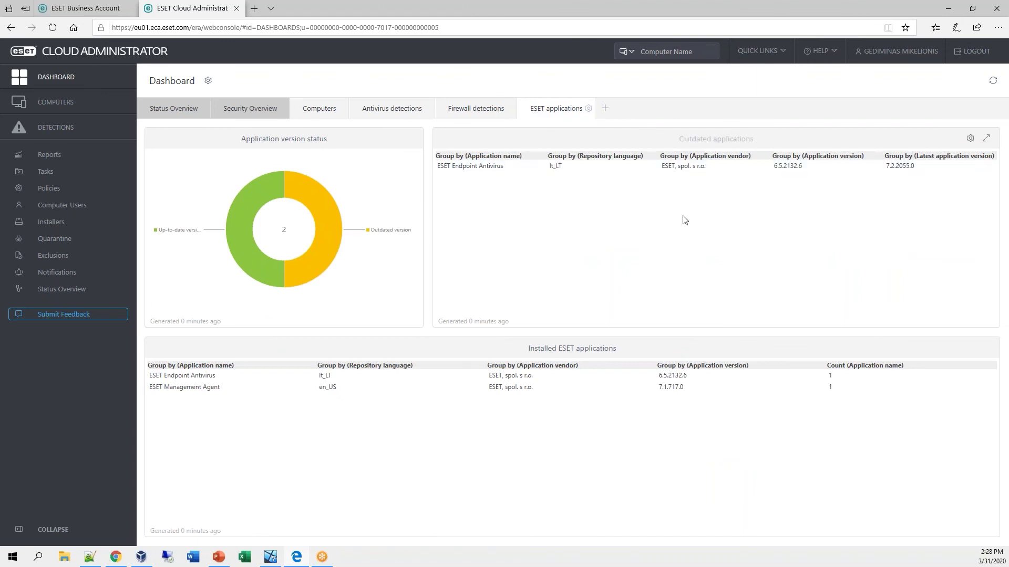
# - Update the installed ESET Endpoint Antivirus 6.5.2132.6 to version 7.2.2055.0, with automatic reboot when needed turned off
pyautogui.click(672, 376)
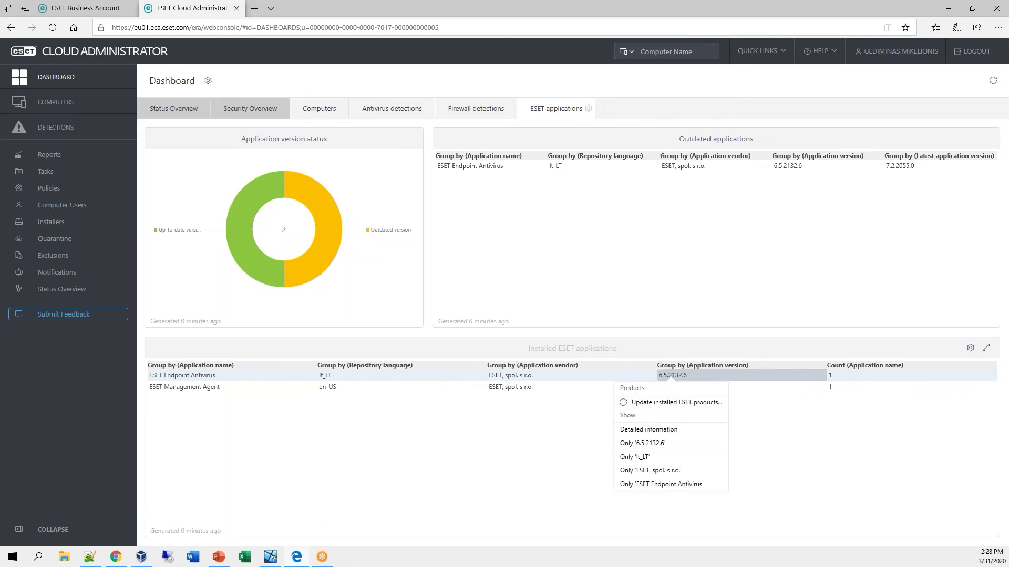
pyautogui.click(667, 403)
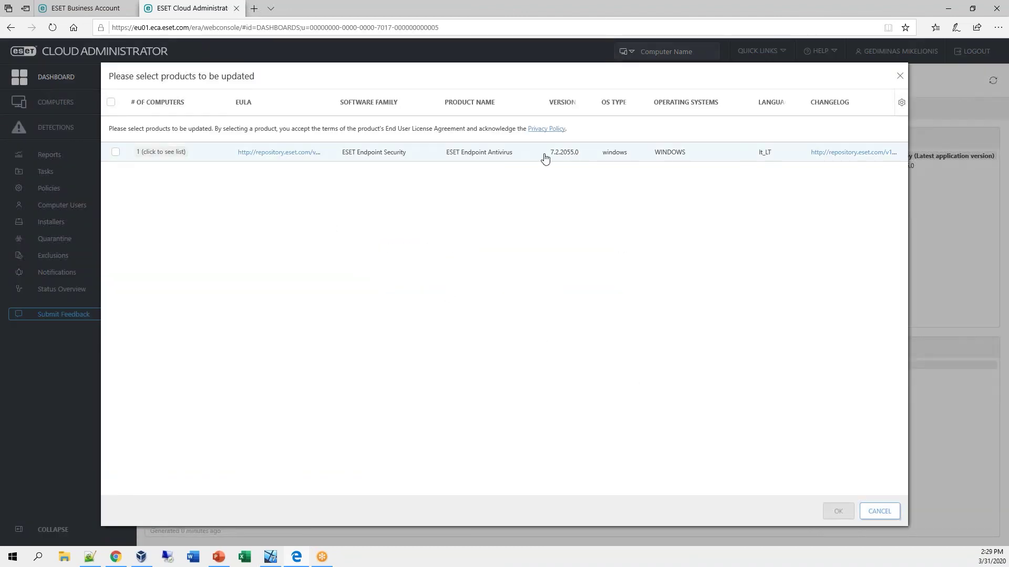
pyautogui.click(115, 152)
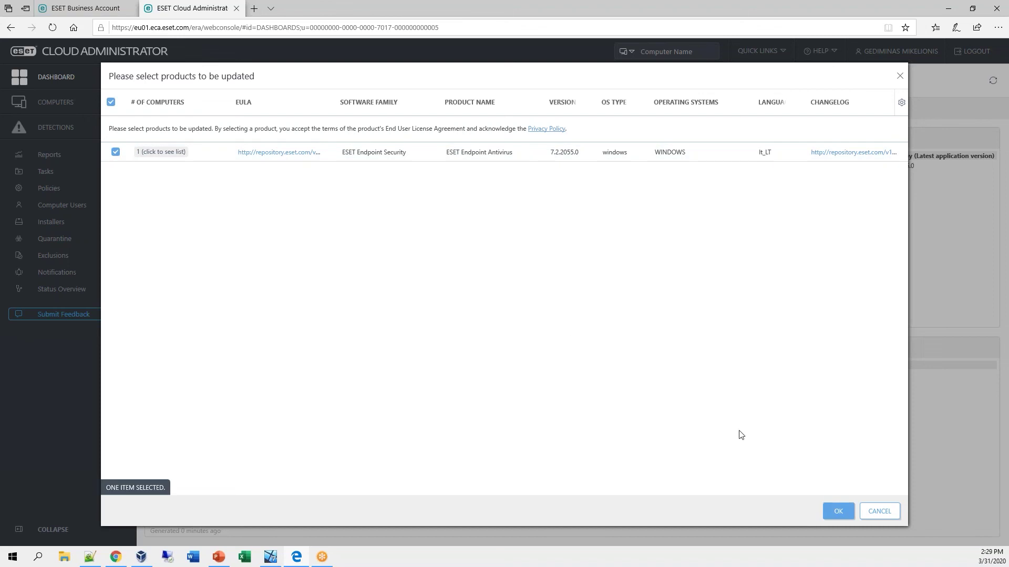
pyautogui.click(840, 512)
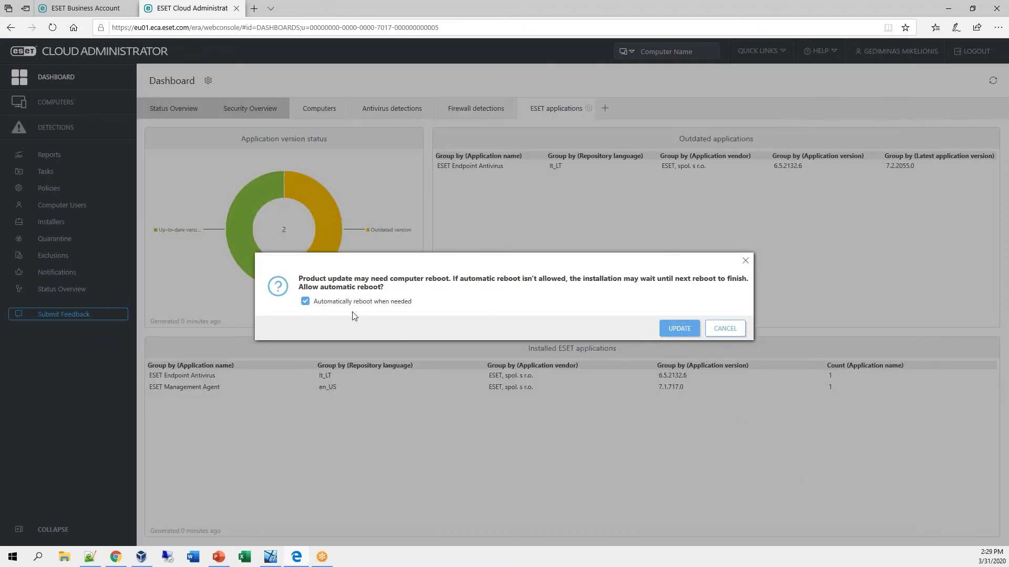
pyautogui.click(305, 301)
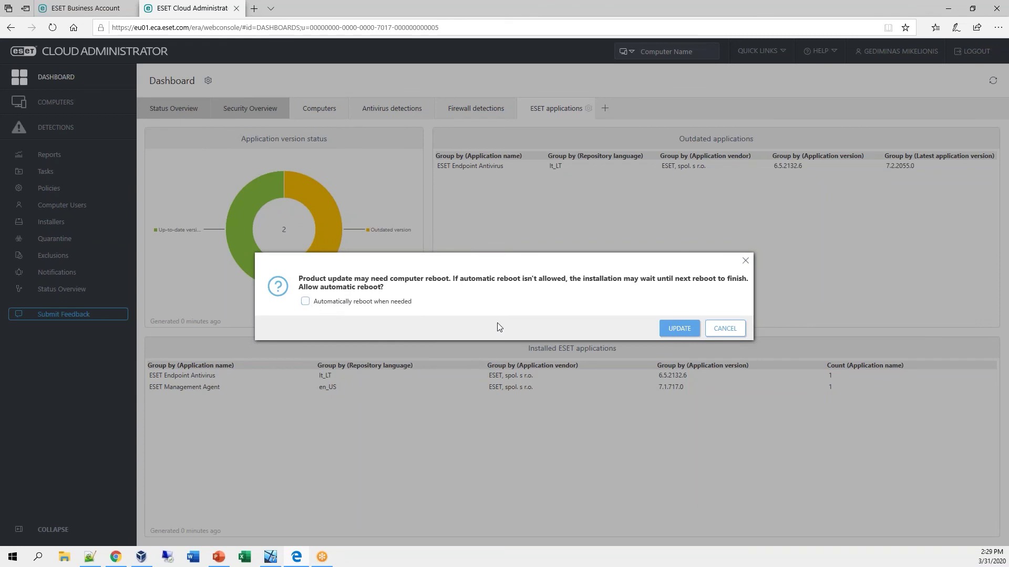
pyautogui.click(680, 329)
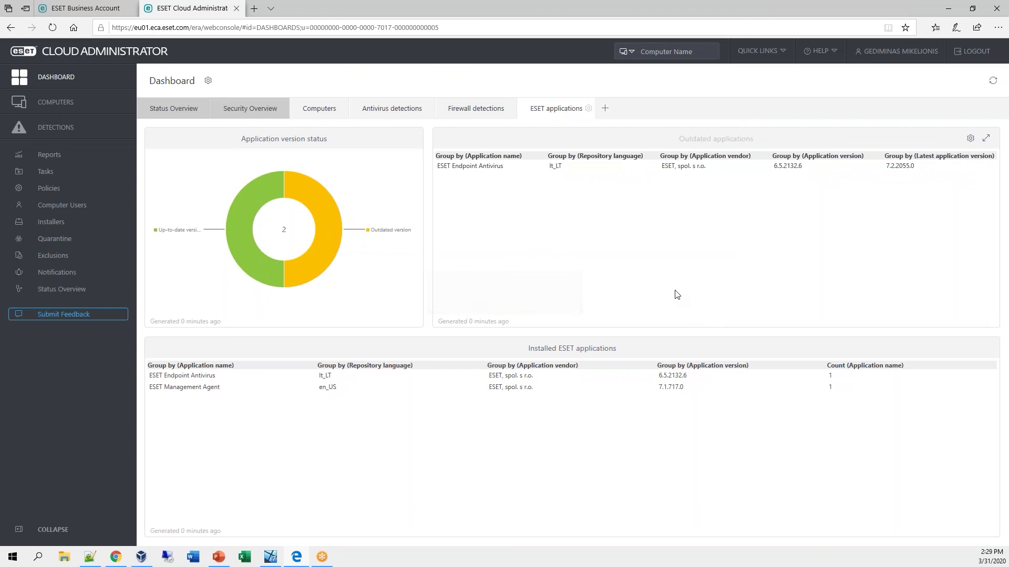
# - In the computers section, create a static group named Administracija under the parent group All
pyautogui.click(78, 103)
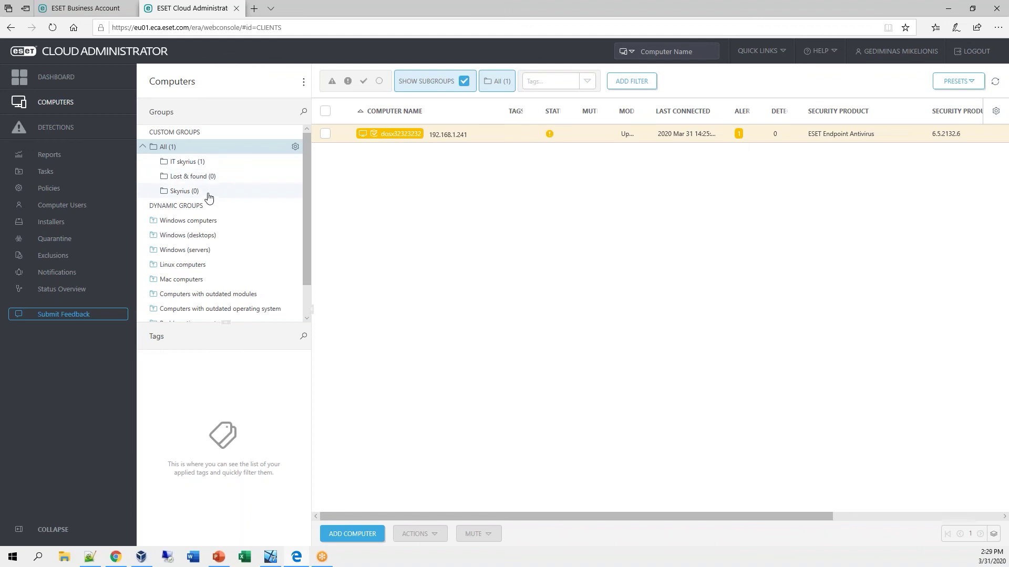
pyautogui.scroll(-1, 224, 202)
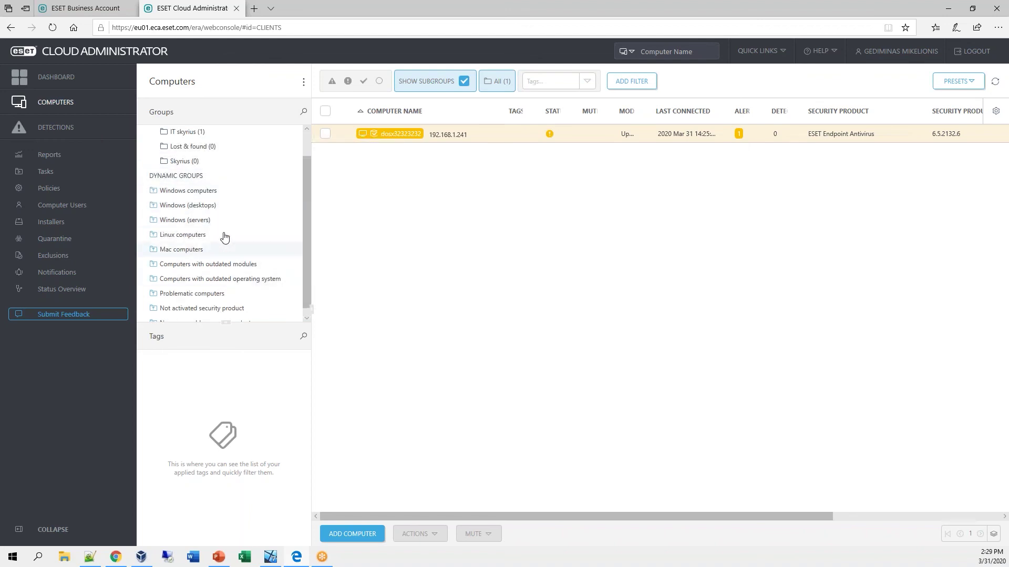
pyautogui.scroll(1, 219, 245)
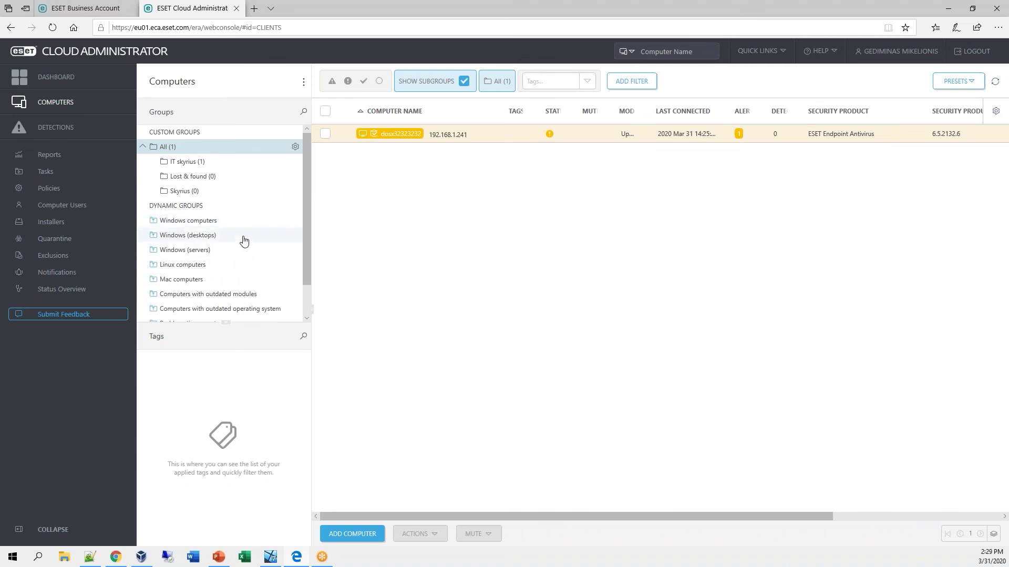
pyautogui.scroll(-1, 245, 239)
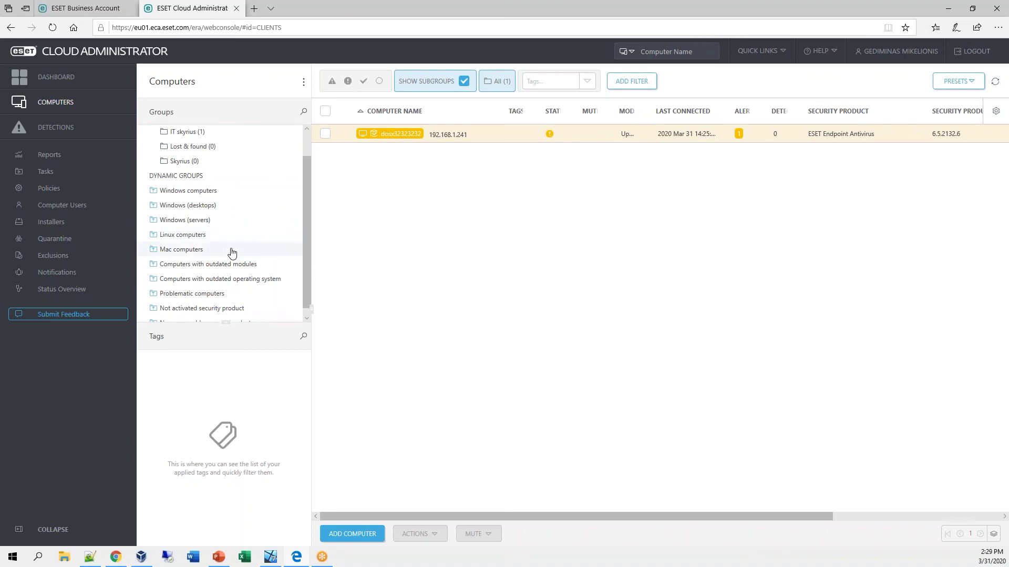
pyautogui.scroll(-1, 229, 256)
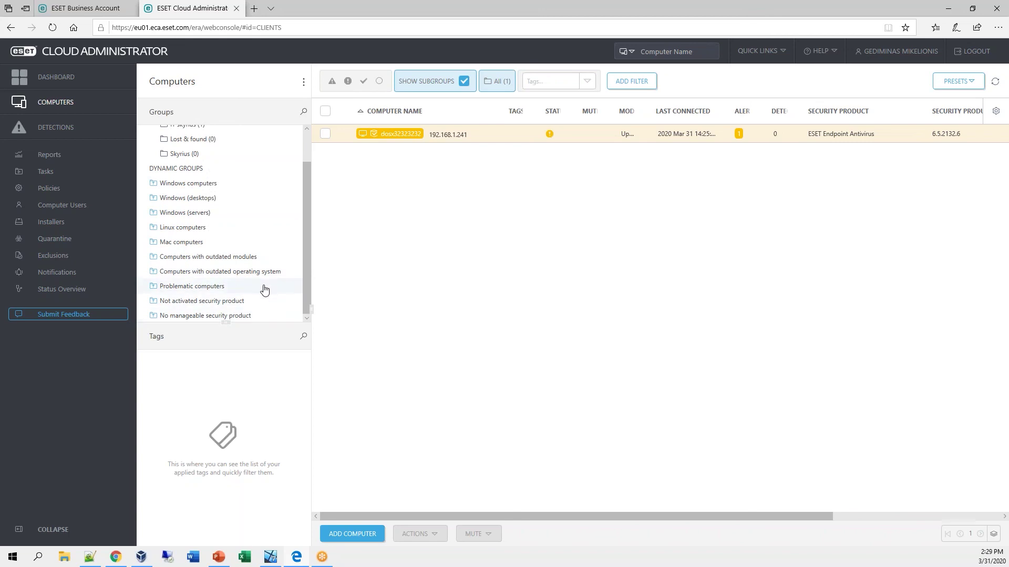
pyautogui.scroll(1, 264, 290)
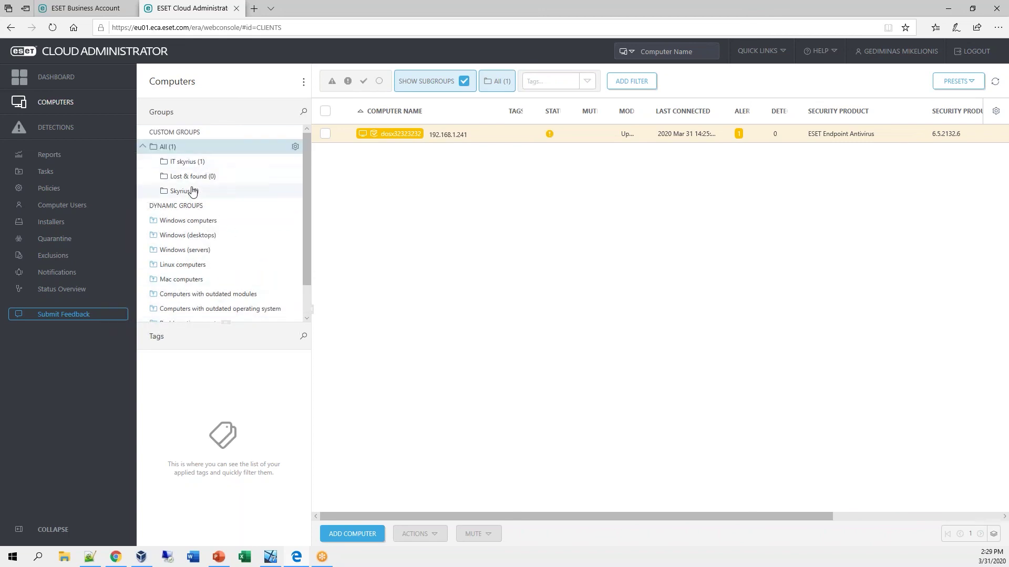
pyautogui.click(295, 148)
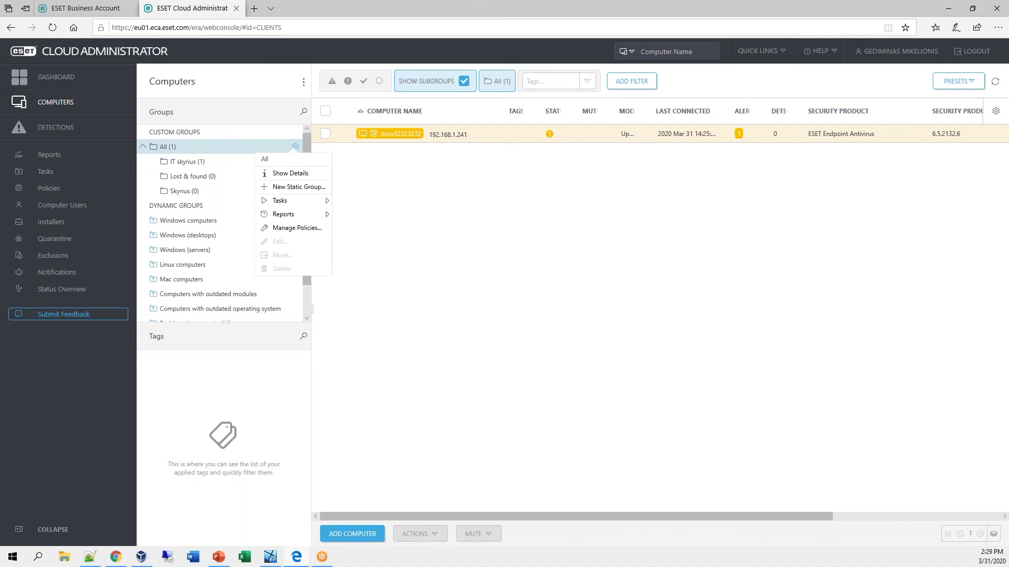
pyautogui.click(297, 188)
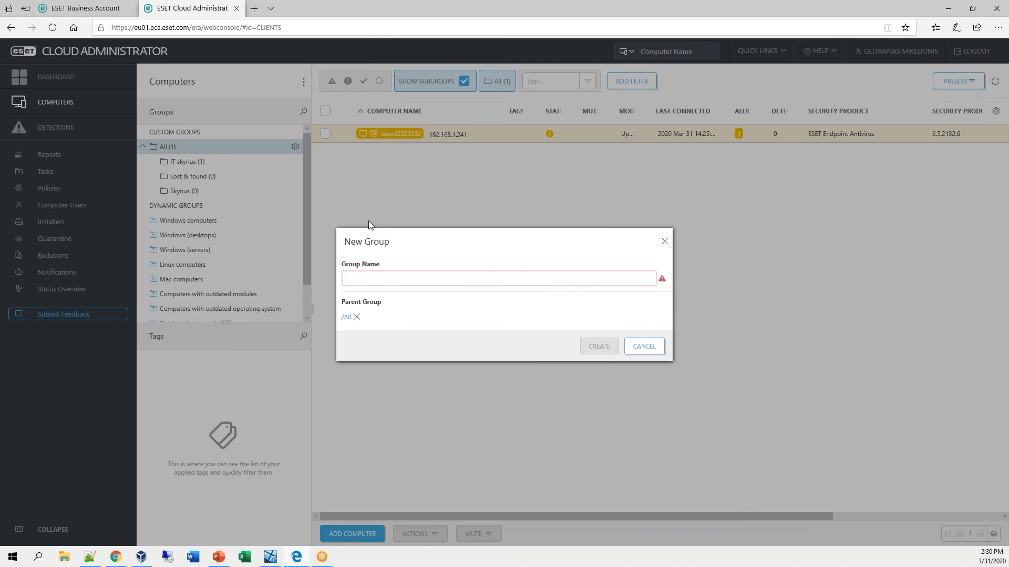
pyautogui.write('Administra')
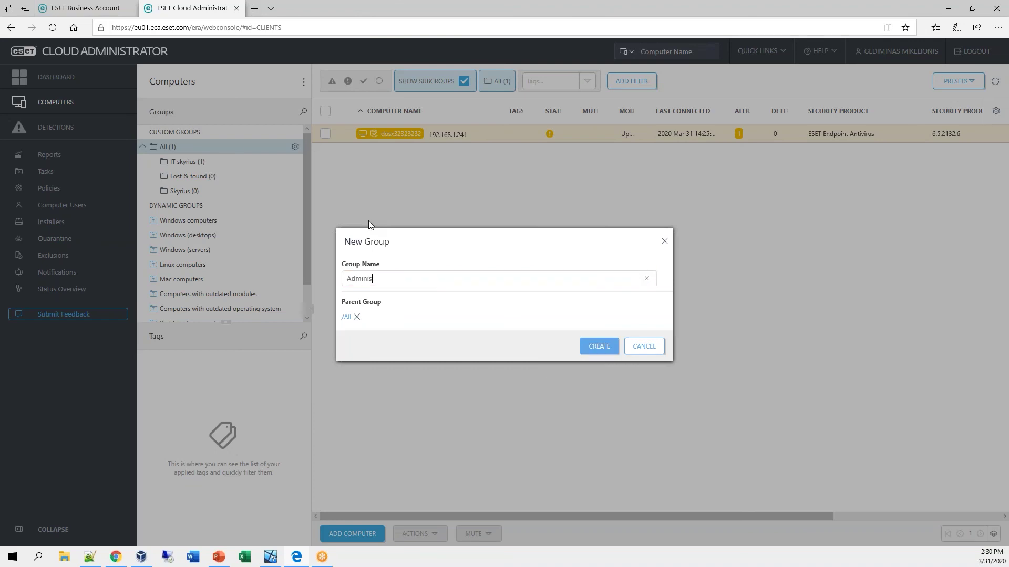
pyautogui.write('cija')
pyautogui.click(608, 350)
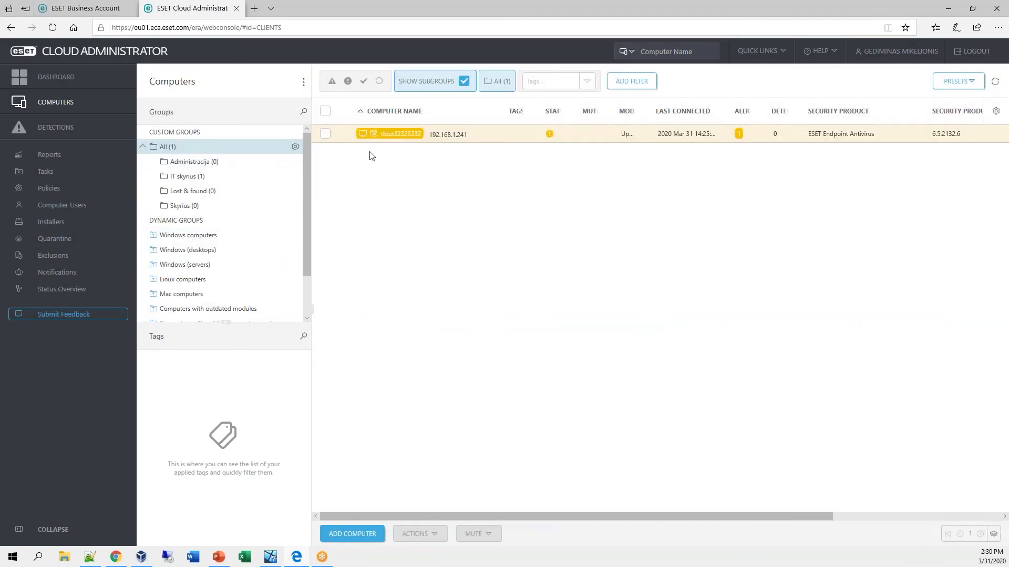
# - Move the computer dosx32323232 into the Administracija group
pyautogui.moveTo(377, 139); pyautogui.dragTo(203, 164)
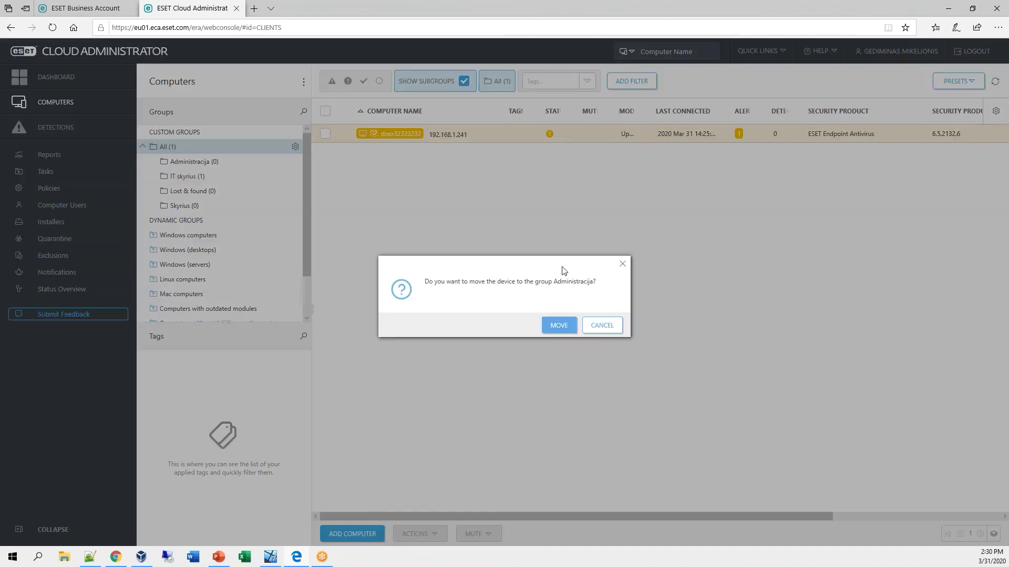
pyautogui.click(555, 325)
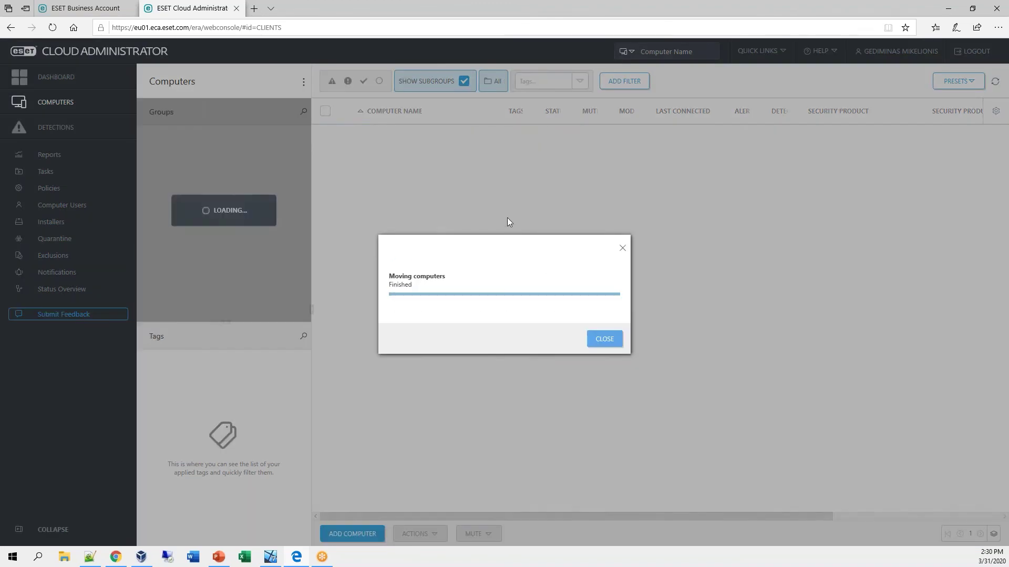
pyautogui.click(607, 339)
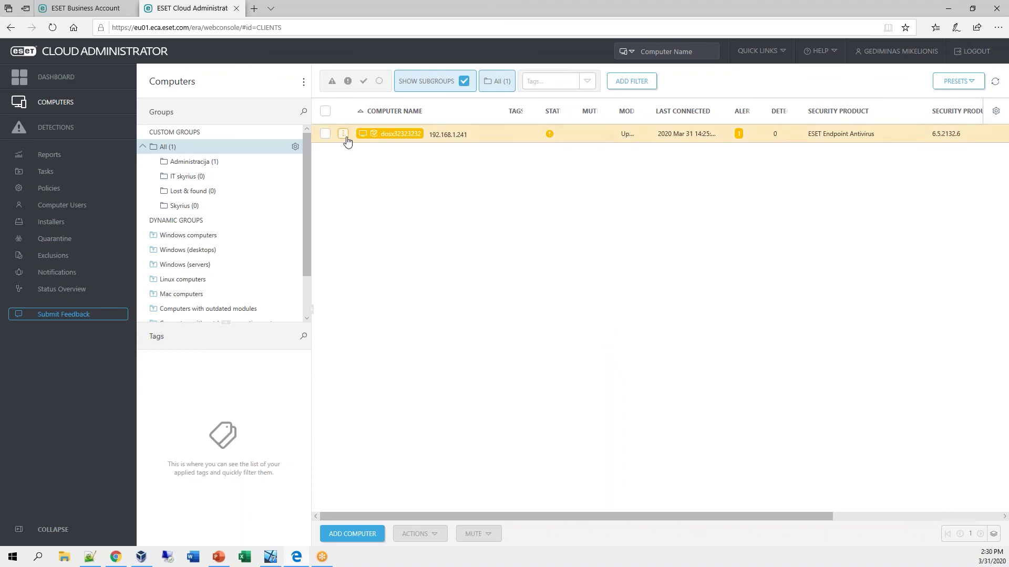
# - Open the details of computer dosx32323232 and examine its installed applications, alerts, applied policies and configuration
pyautogui.click(343, 134)
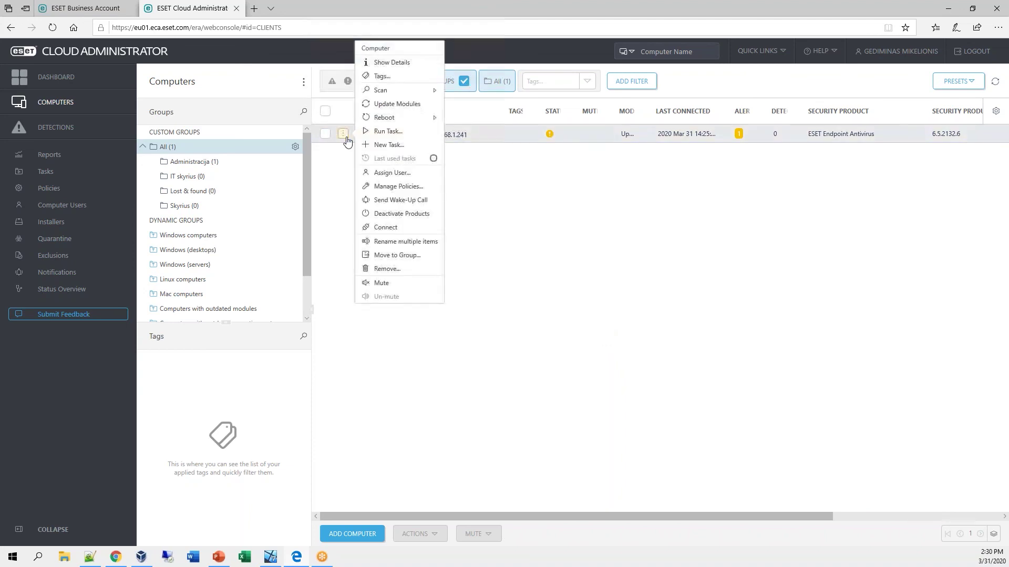
pyautogui.click(399, 64)
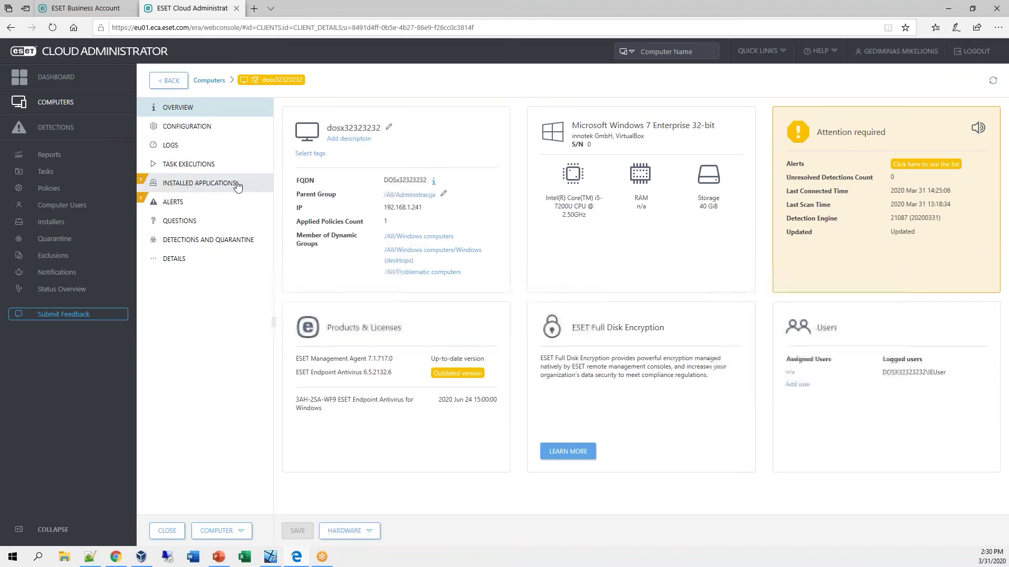
pyautogui.click(233, 186)
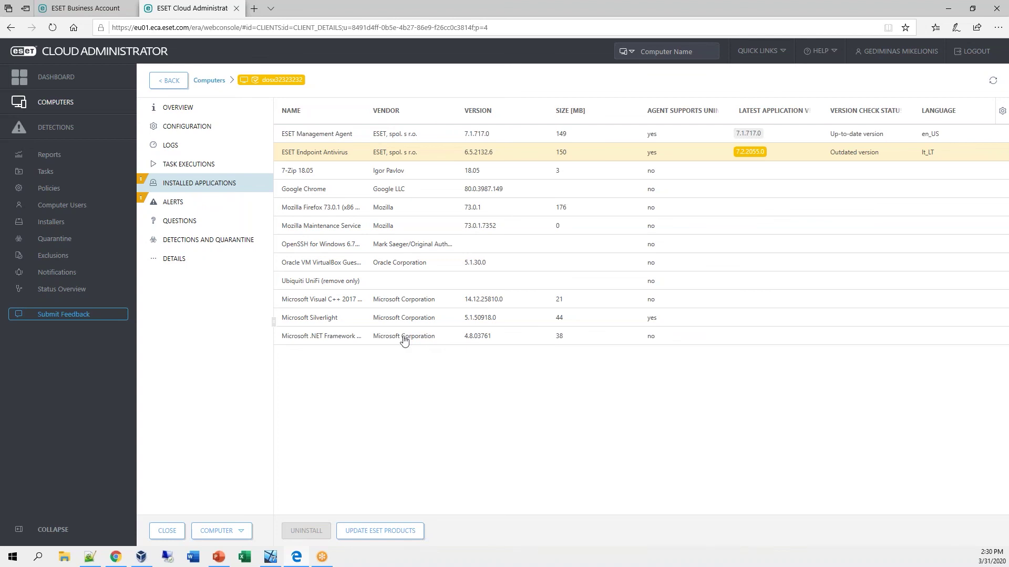
pyautogui.click(225, 205)
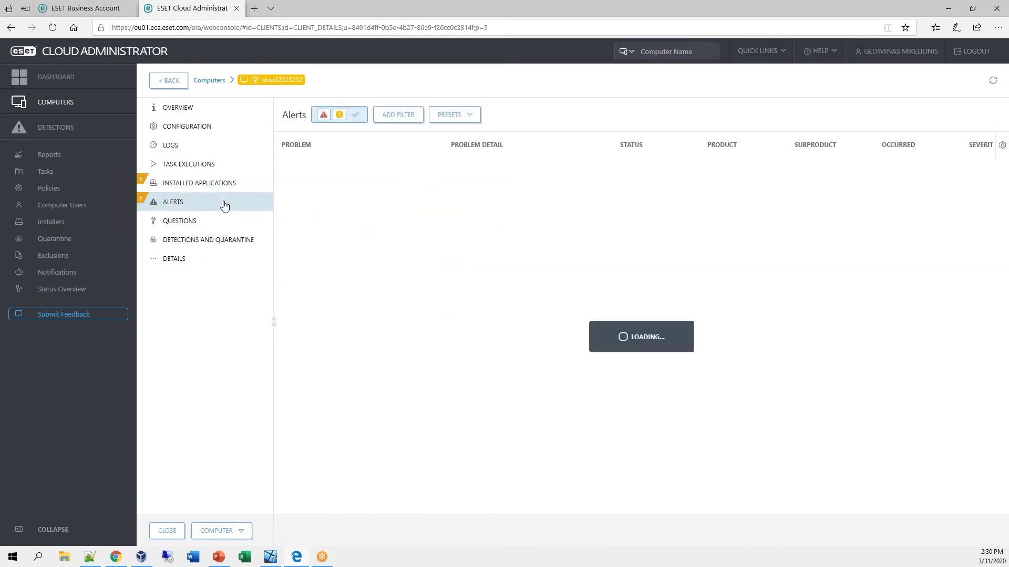
pyautogui.click(207, 128)
pyautogui.click(370, 112)
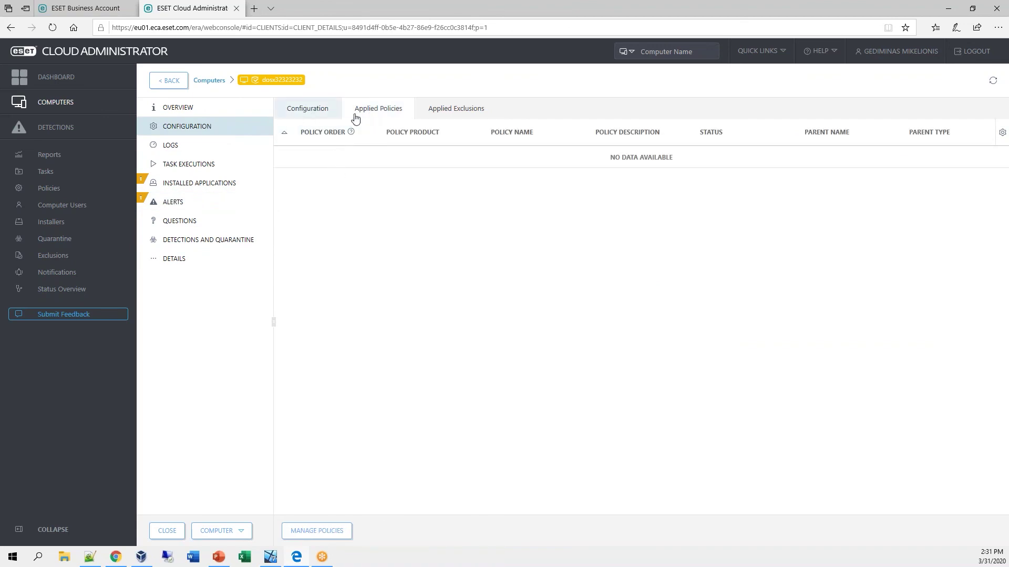
pyautogui.click(314, 113)
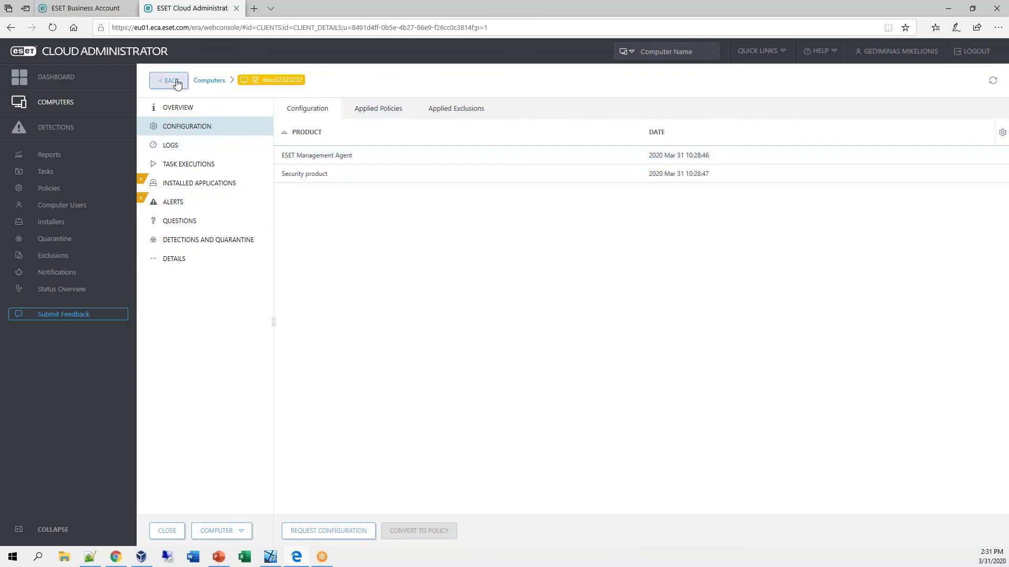
# - Examine the computer's overview and its full hardware details, from device and CPU down to network adapters
pyautogui.click(219, 108)
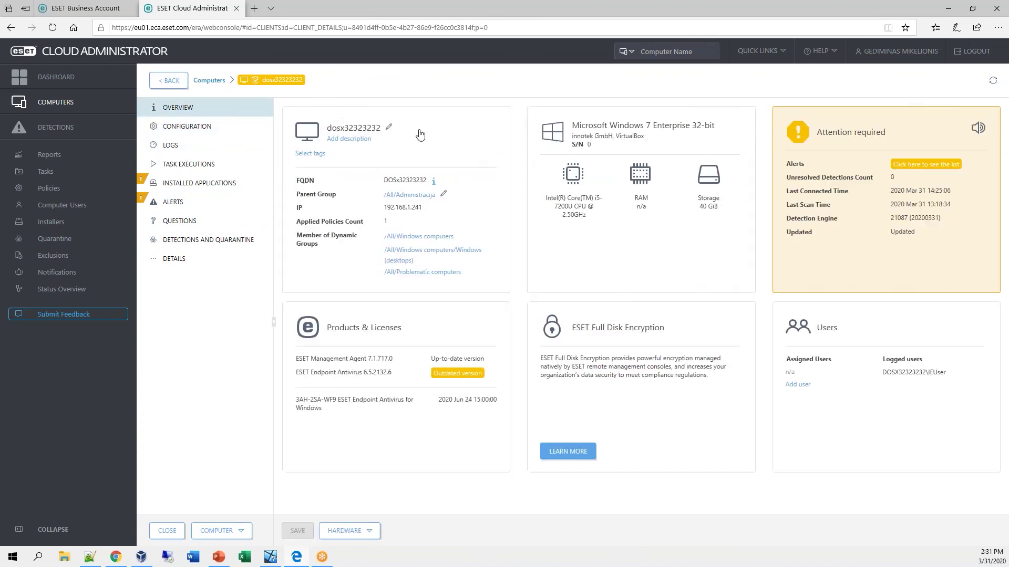
pyautogui.click(638, 169)
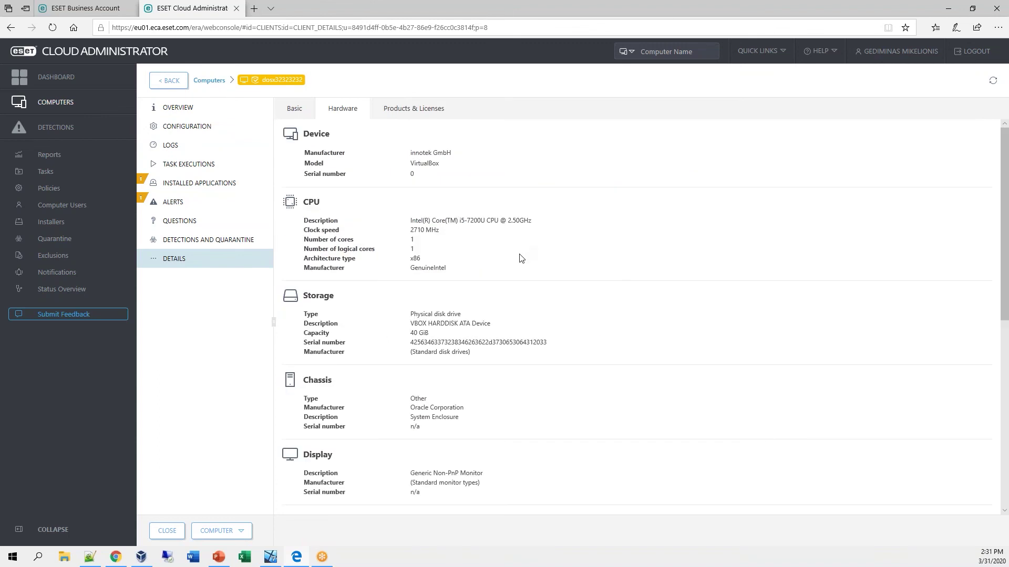
pyautogui.scroll(-1, 520, 257)
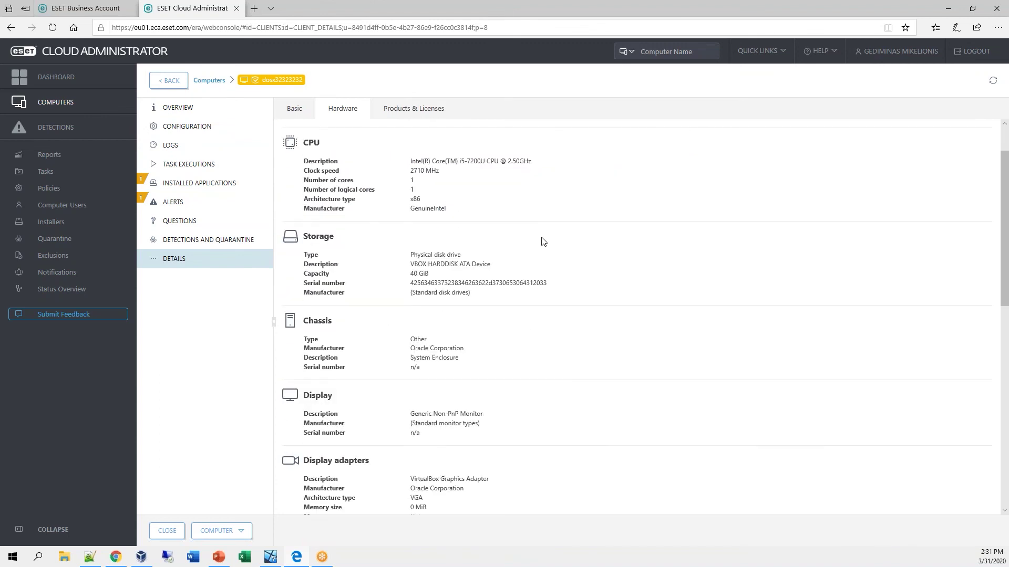
pyautogui.scroll(-1, 543, 242)
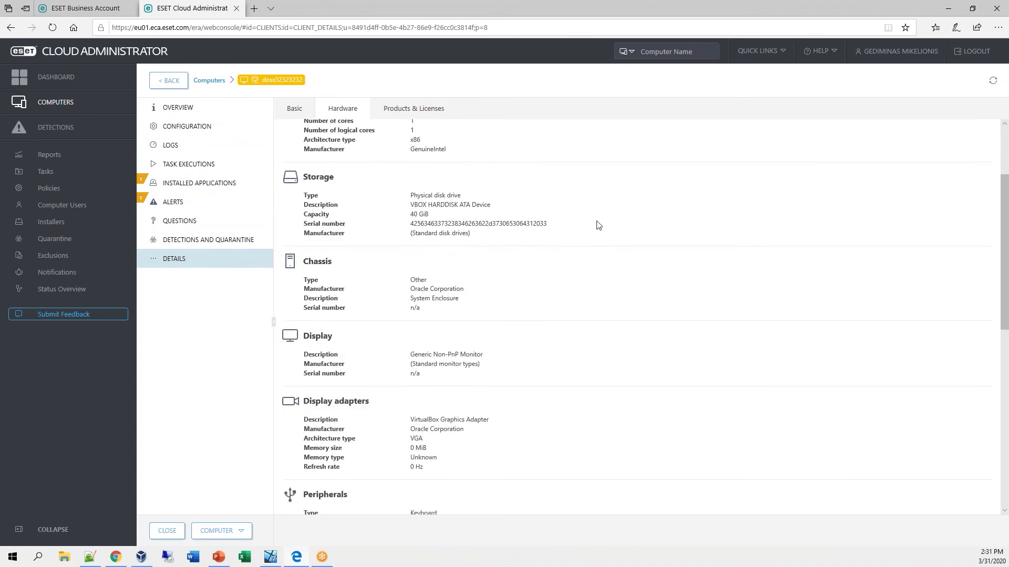
pyautogui.scroll(-5, 599, 219)
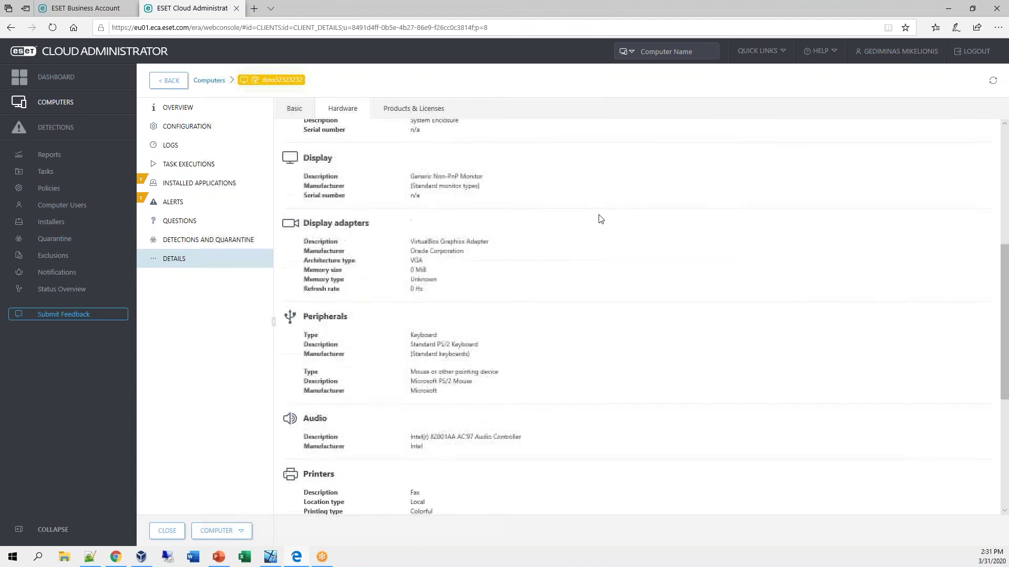
pyautogui.scroll(-3, 599, 219)
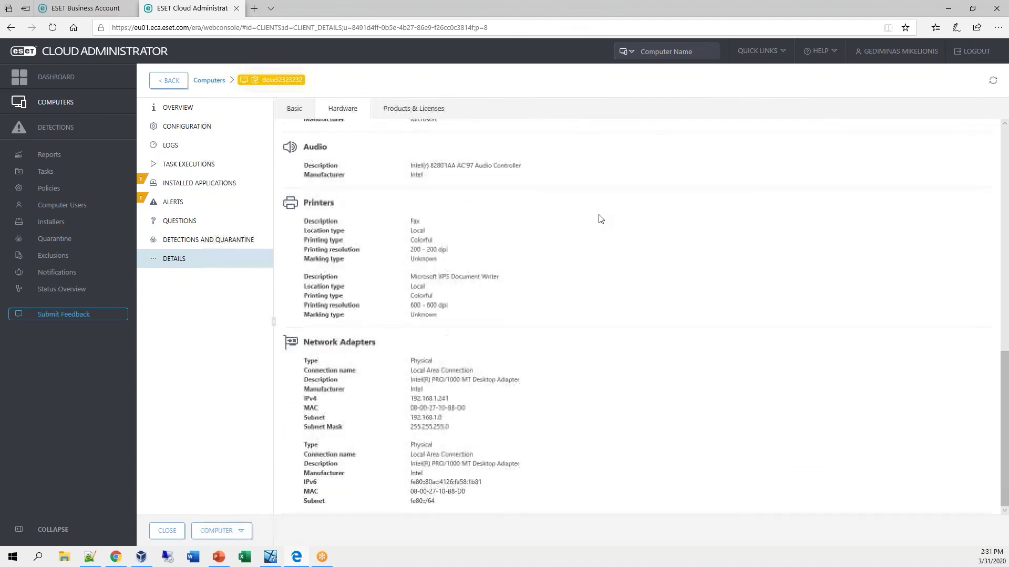
# - Leave the computer's details and view the detections for the managed devices
pyautogui.click(171, 83)
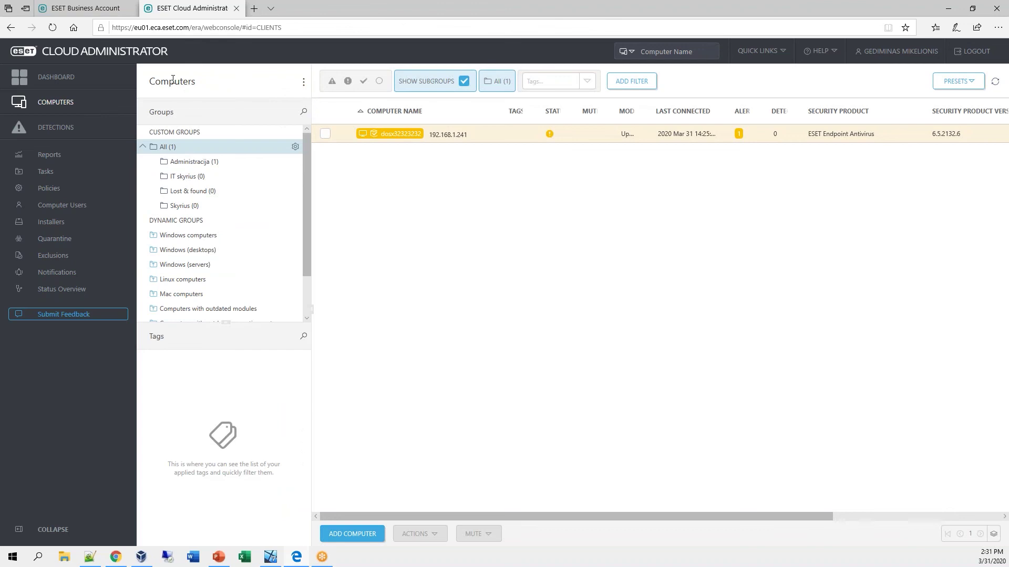
pyautogui.click(75, 132)
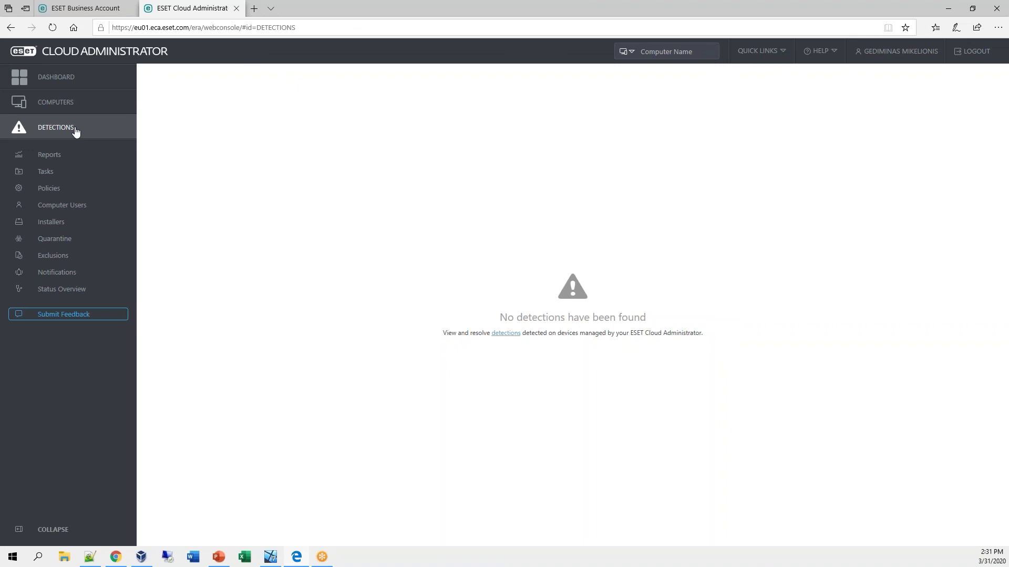
# - Search the report templates for "ram" and generate the Computers with their RAM details report, returning to the templates after viewing it
pyautogui.click(78, 160)
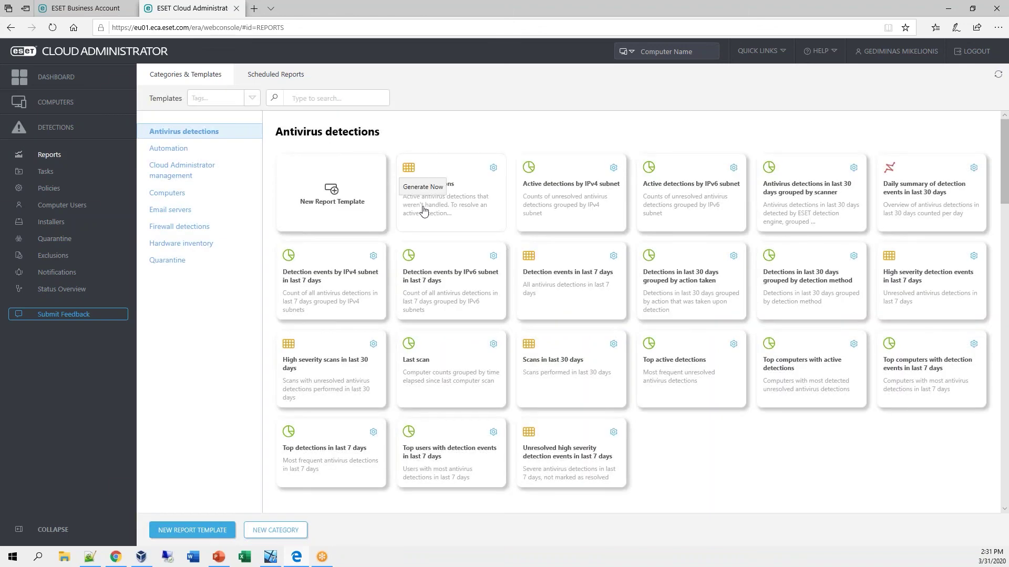
pyautogui.click(360, 97)
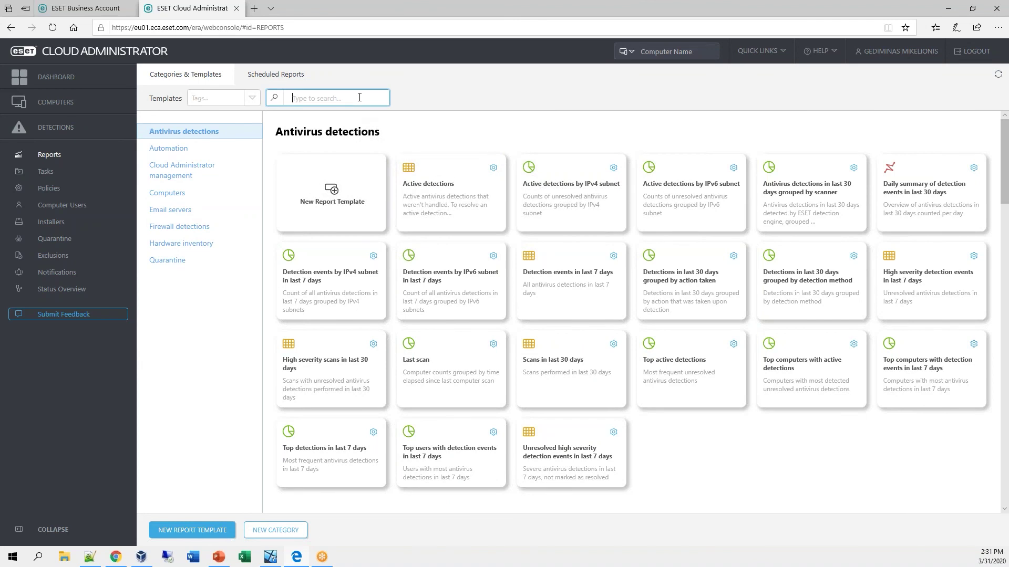
pyautogui.write('ram')
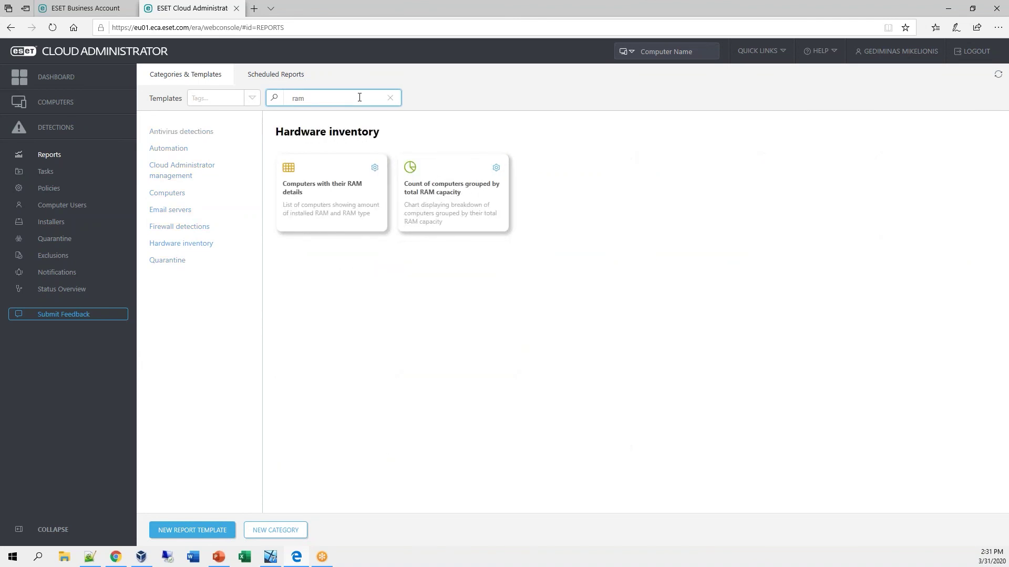
pyautogui.click(295, 185)
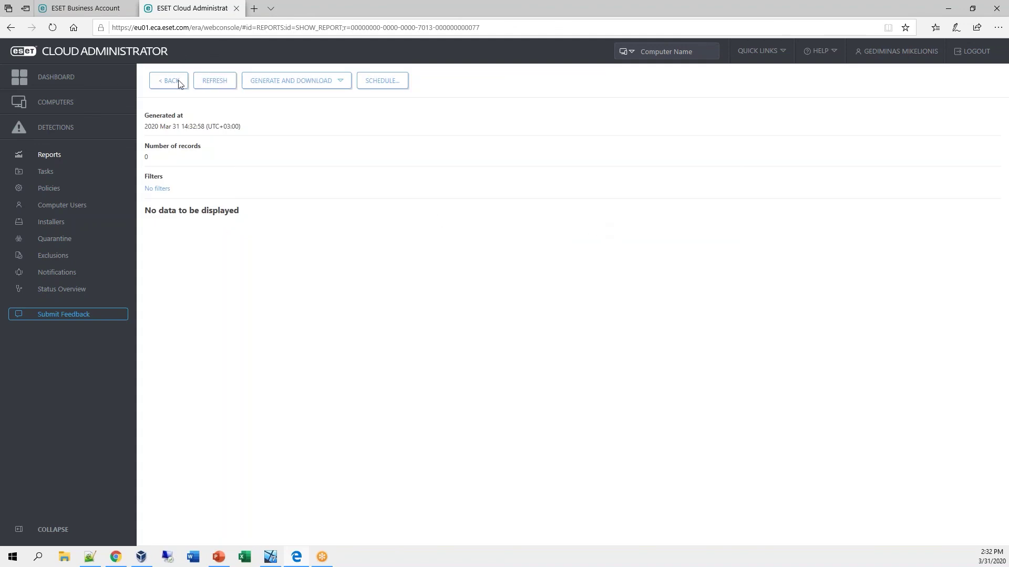
pyautogui.click(178, 85)
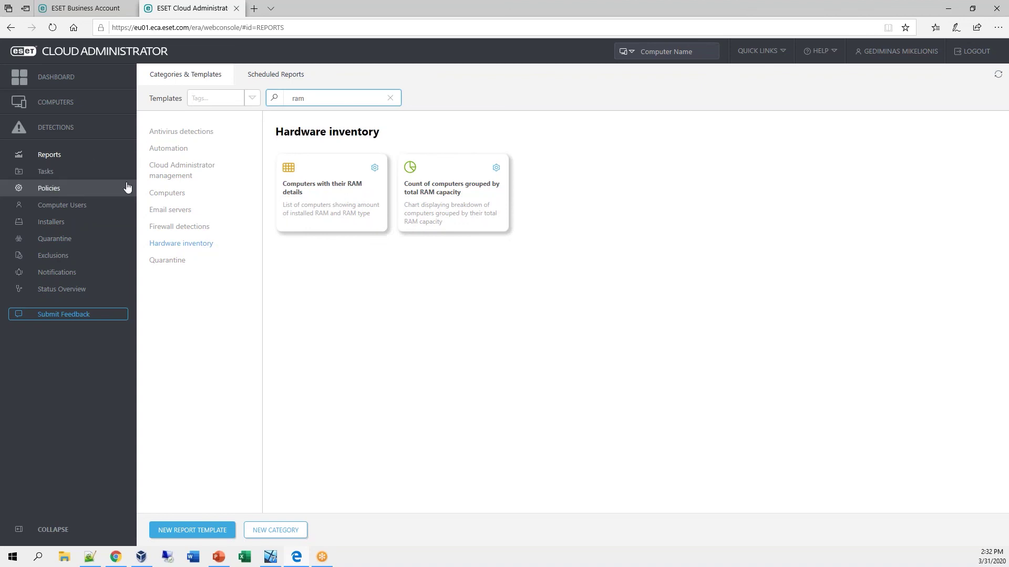
# - Examine the task types offered for a new server task and discard the draft
pyautogui.click(76, 172)
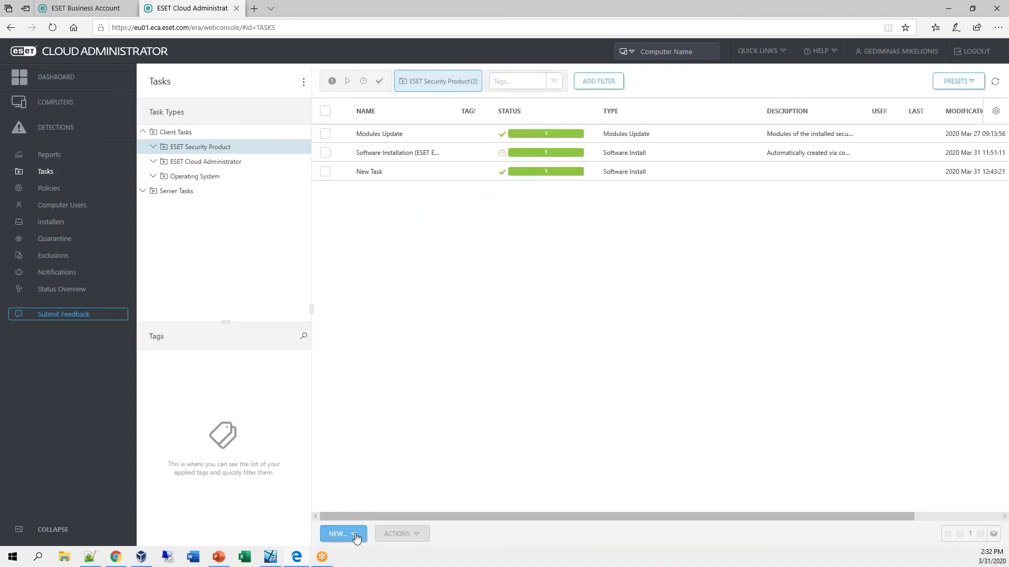
pyautogui.click(355, 537)
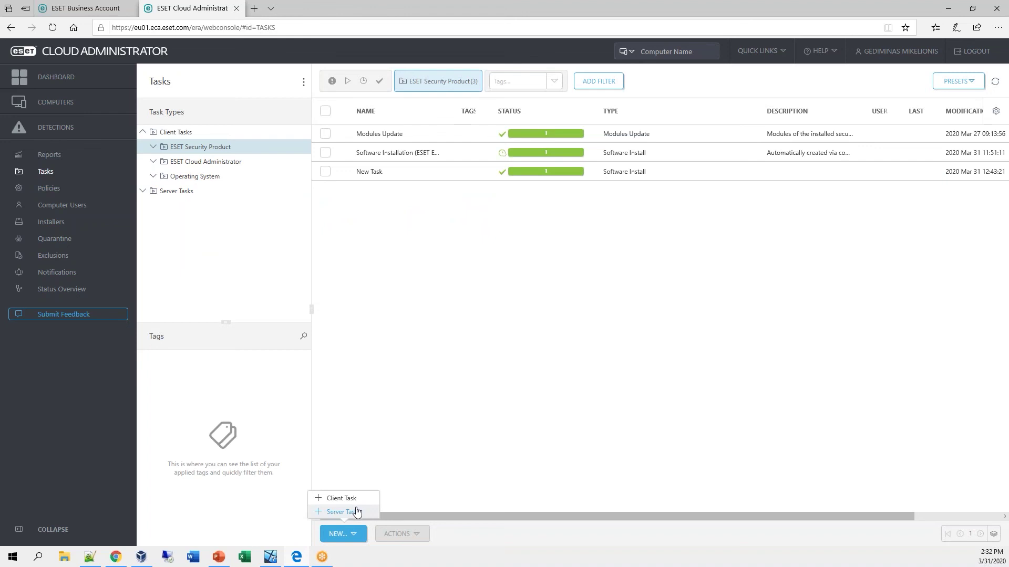
pyautogui.click(350, 514)
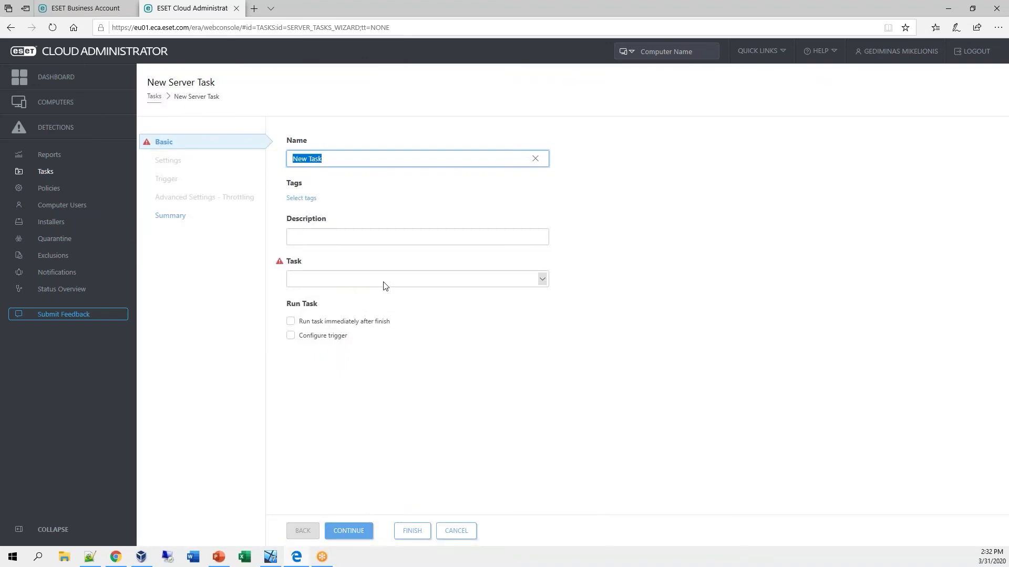
pyautogui.click(383, 281)
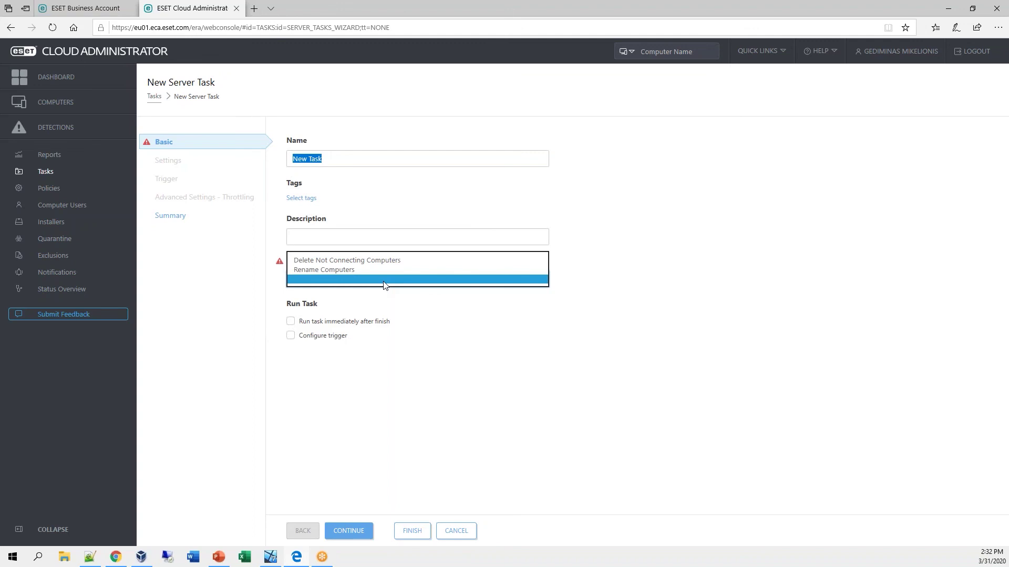
pyautogui.click(456, 531)
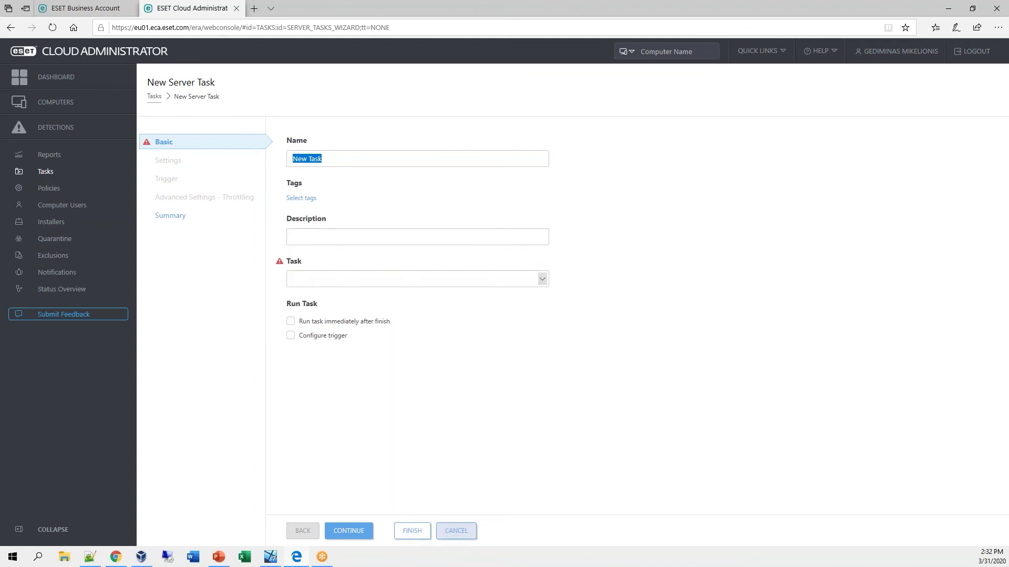
pyautogui.click(456, 531)
pyautogui.click(533, 335)
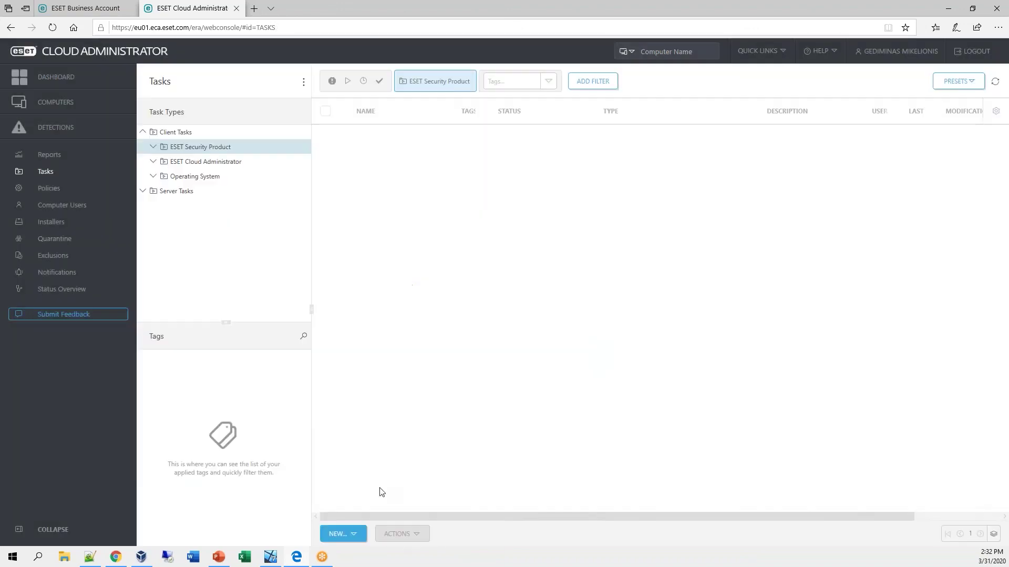
# - Examine the client task types available under the All Tasks category in a new client task, and discard the draft
pyautogui.click(355, 535)
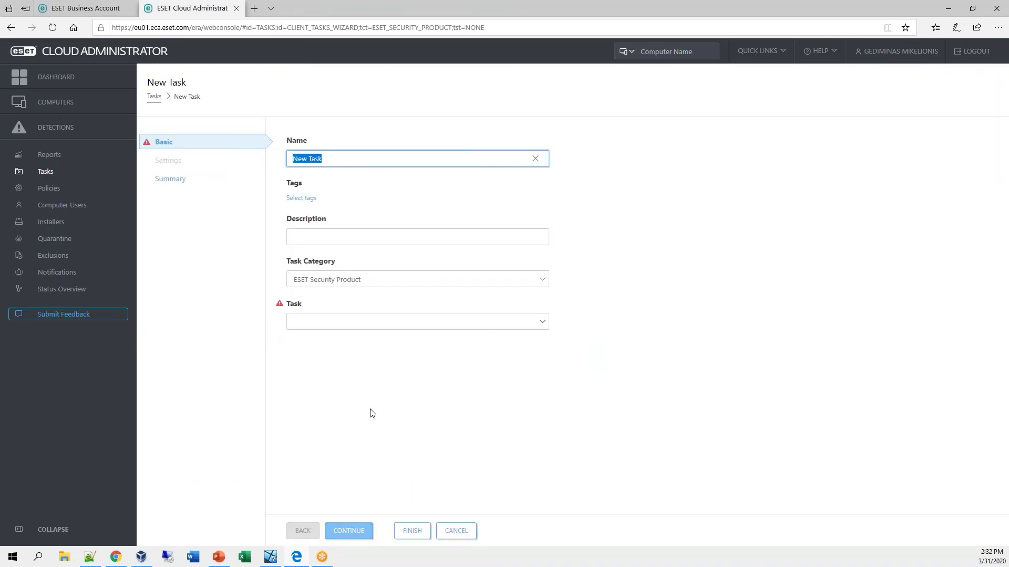
pyautogui.click(347, 279)
pyautogui.click(352, 268)
pyautogui.click(377, 323)
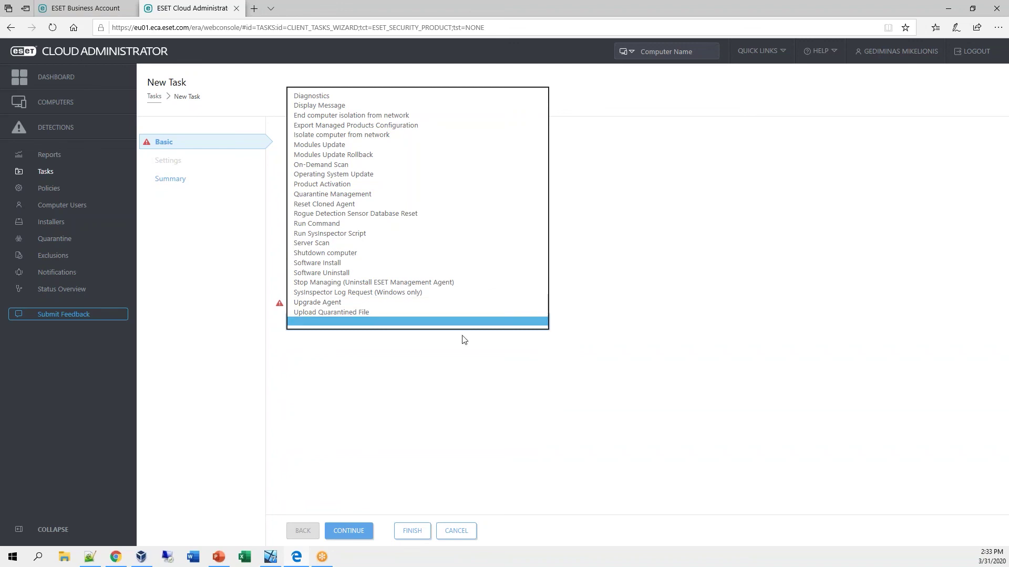
pyautogui.click(484, 423)
pyautogui.click(391, 323)
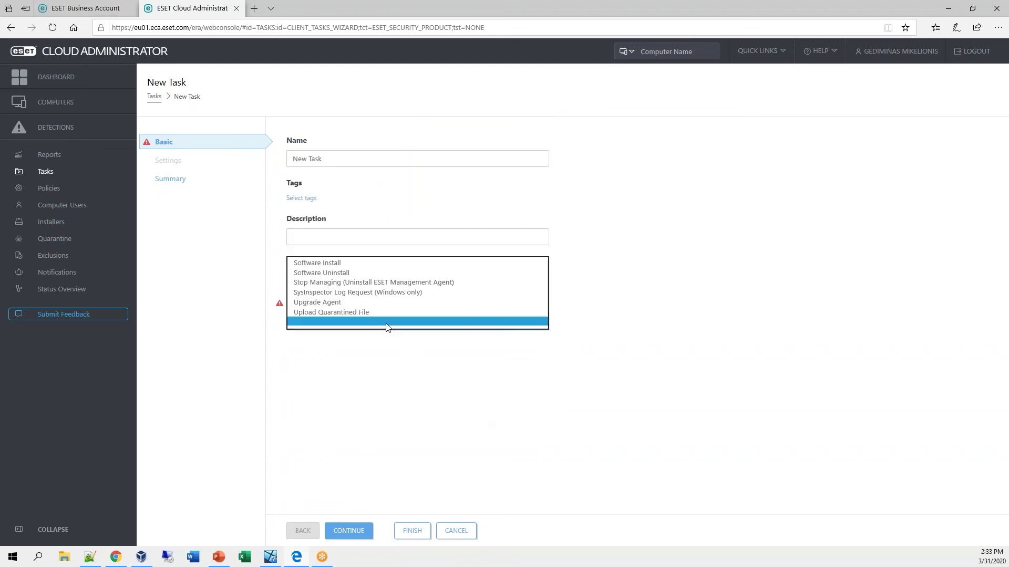
pyautogui.click(384, 322)
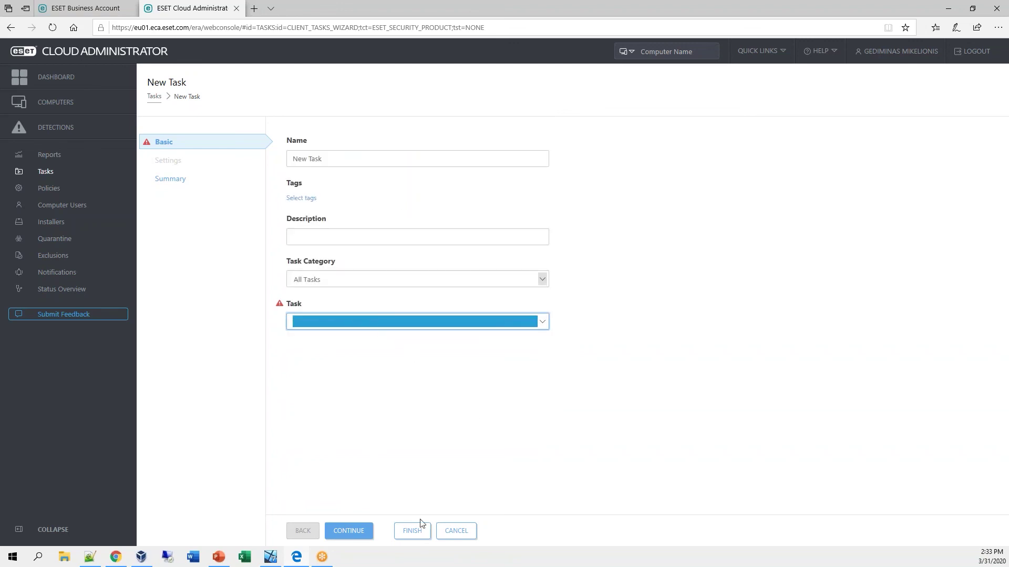
pyautogui.click(451, 531)
pyautogui.click(552, 327)
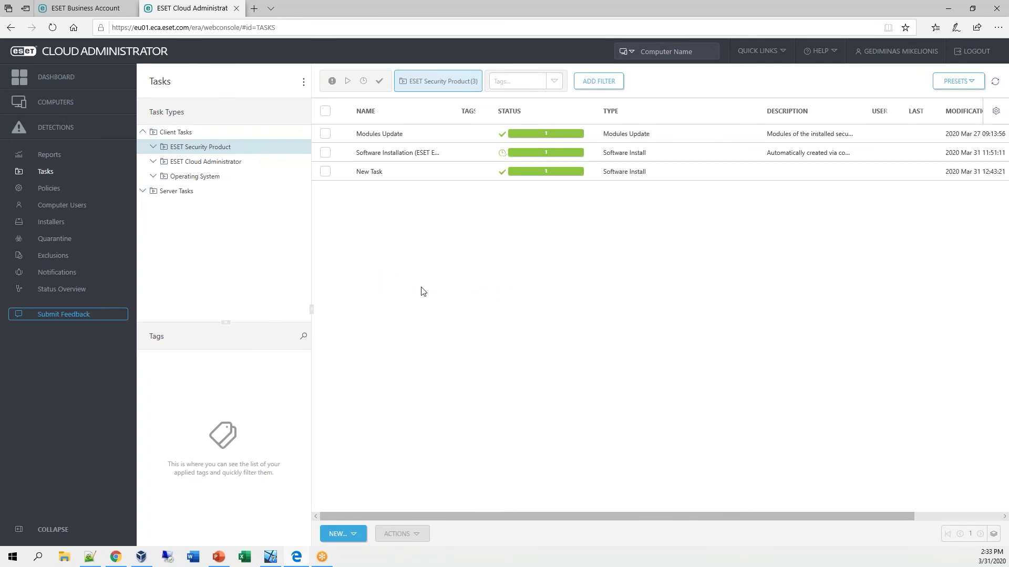
# - Start a new client task named Skenavimas with the category All Tasks and the task type On-Demand Scan
pyautogui.click(356, 536)
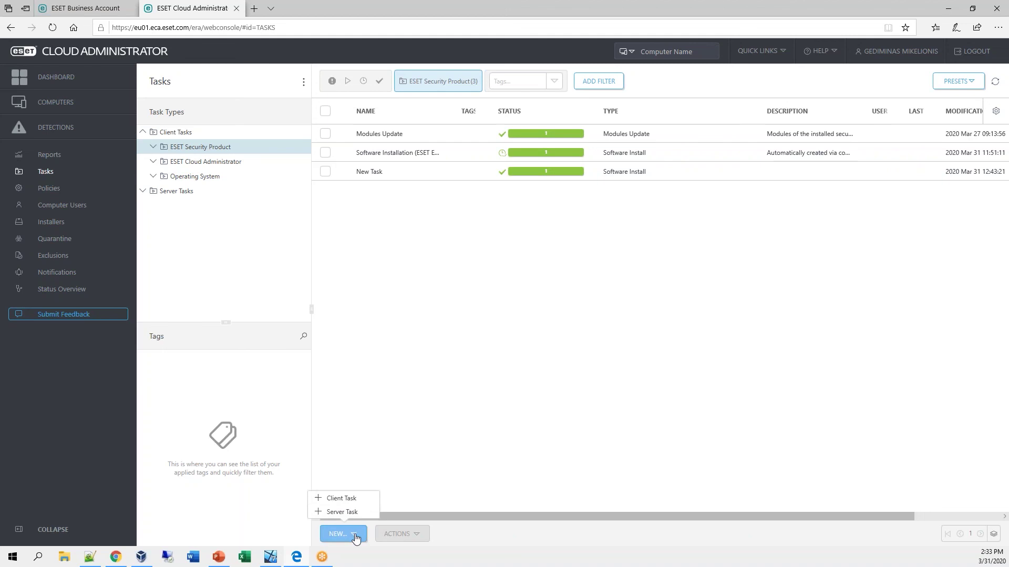
pyautogui.click(343, 497)
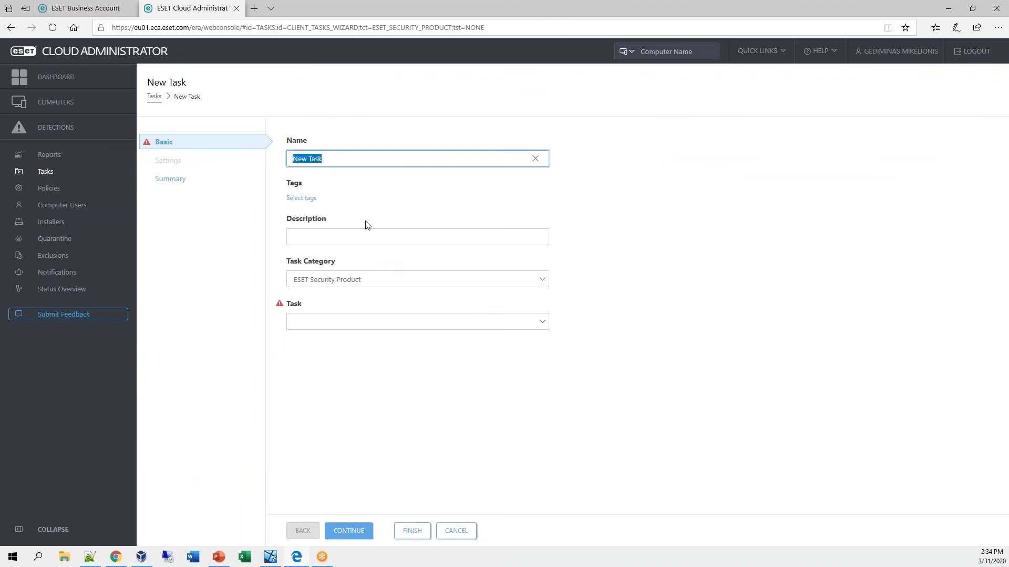
pyautogui.write('Skenavimas')
pyautogui.click(344, 276)
pyautogui.click(342, 266)
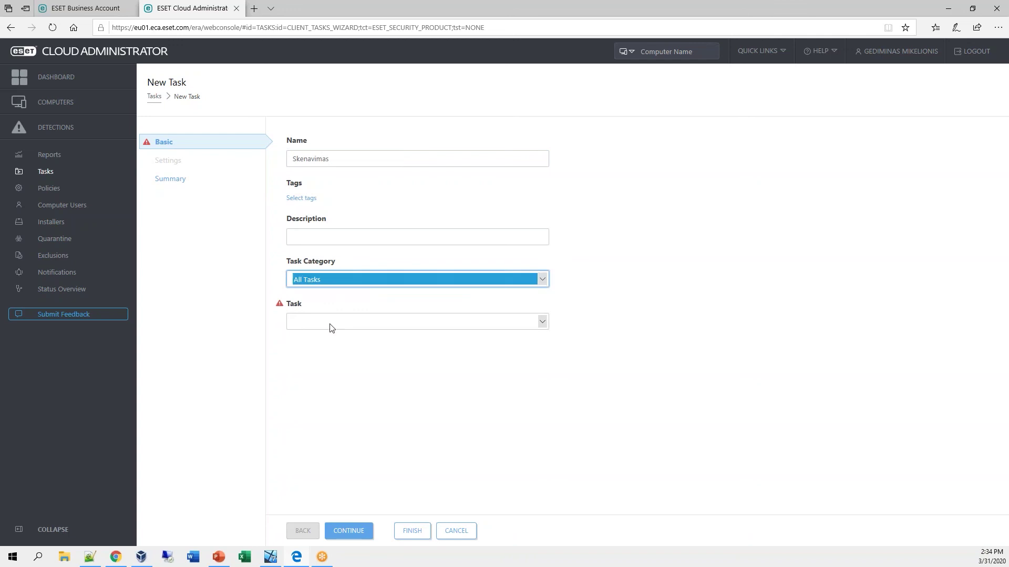
pyautogui.click(331, 322)
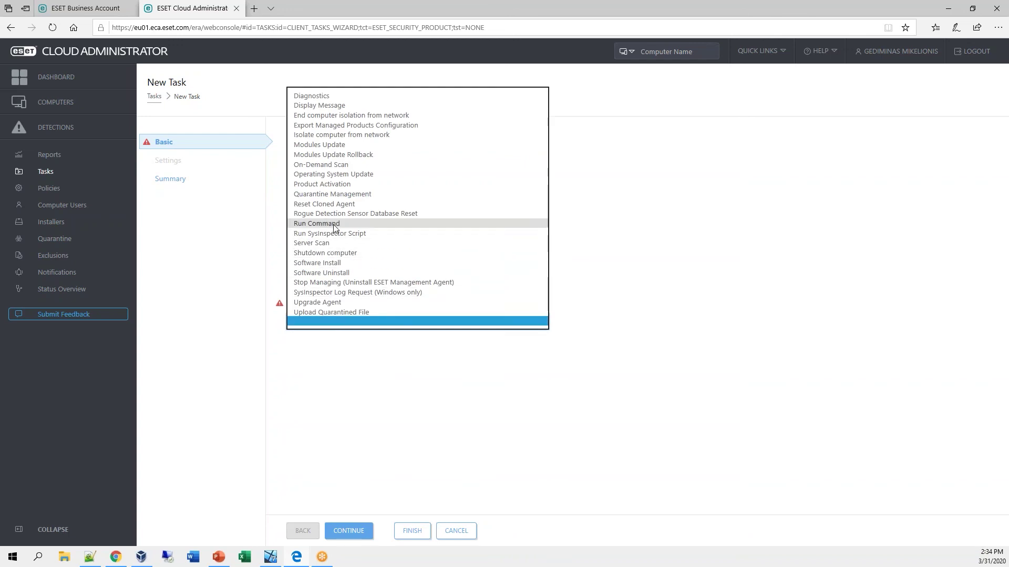
pyautogui.click(355, 169)
pyautogui.click(361, 528)
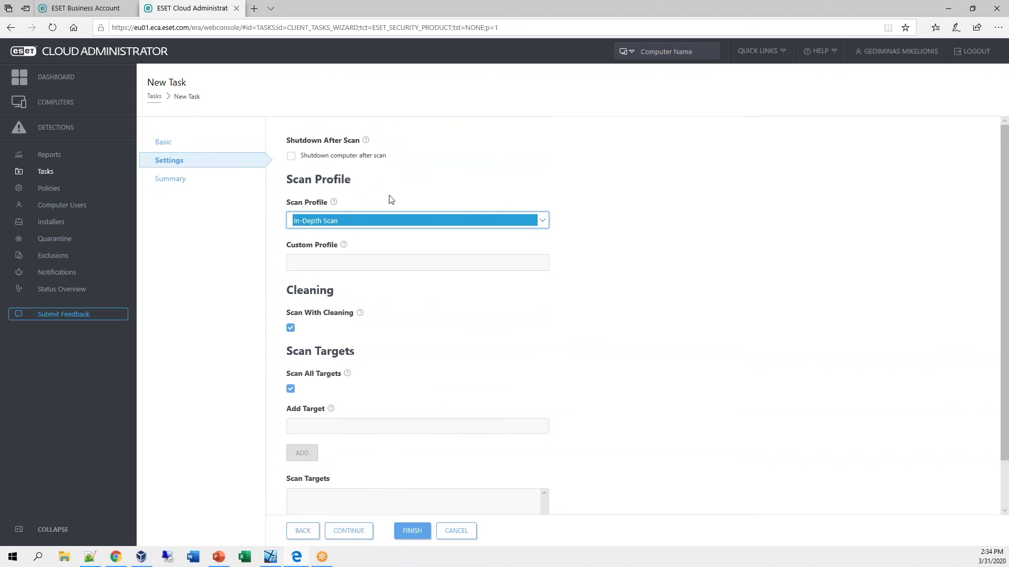
# - Set the scan profile to Smart Scan, keep cleaning and all targets enabled, and finish creating the scan task
pyautogui.click(388, 220)
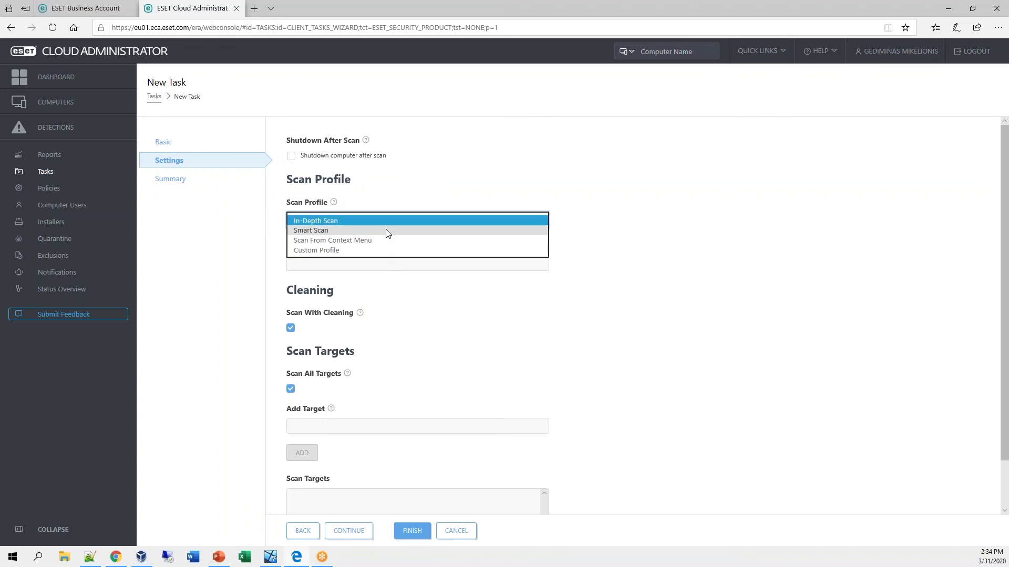
pyautogui.click(385, 231)
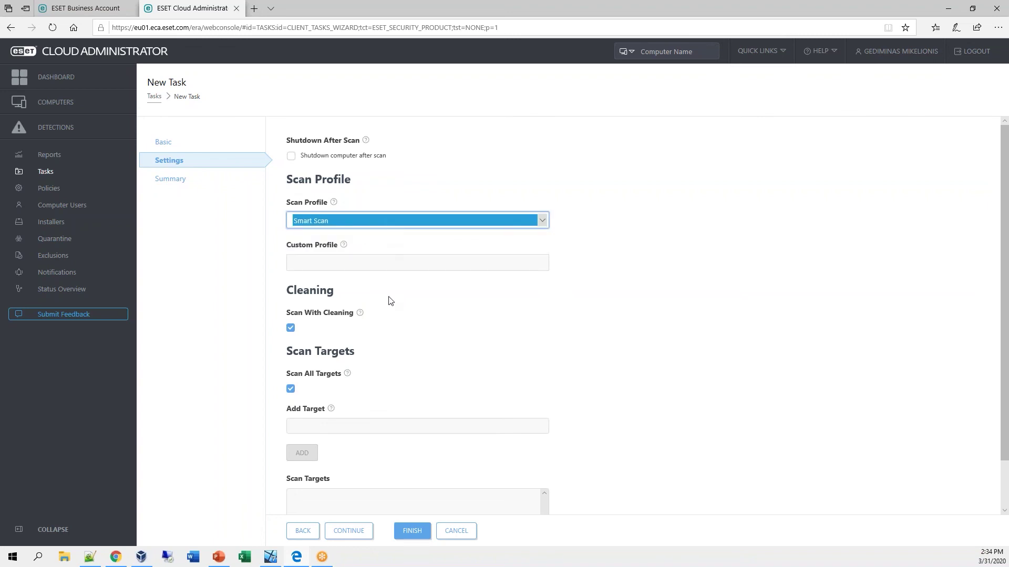
pyautogui.scroll(-1, 336, 294)
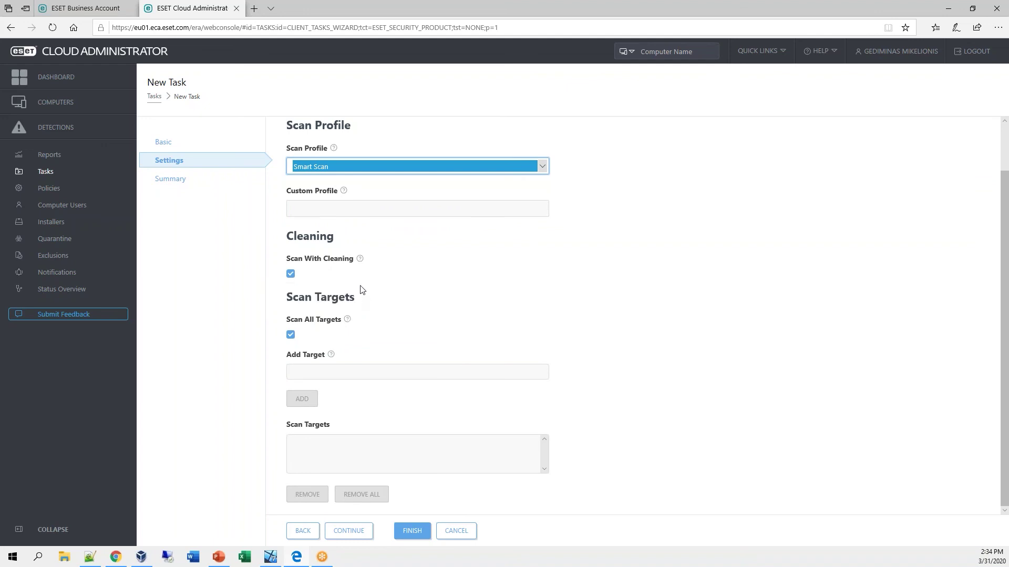
pyautogui.moveTo(361, 263)
pyautogui.click(368, 530)
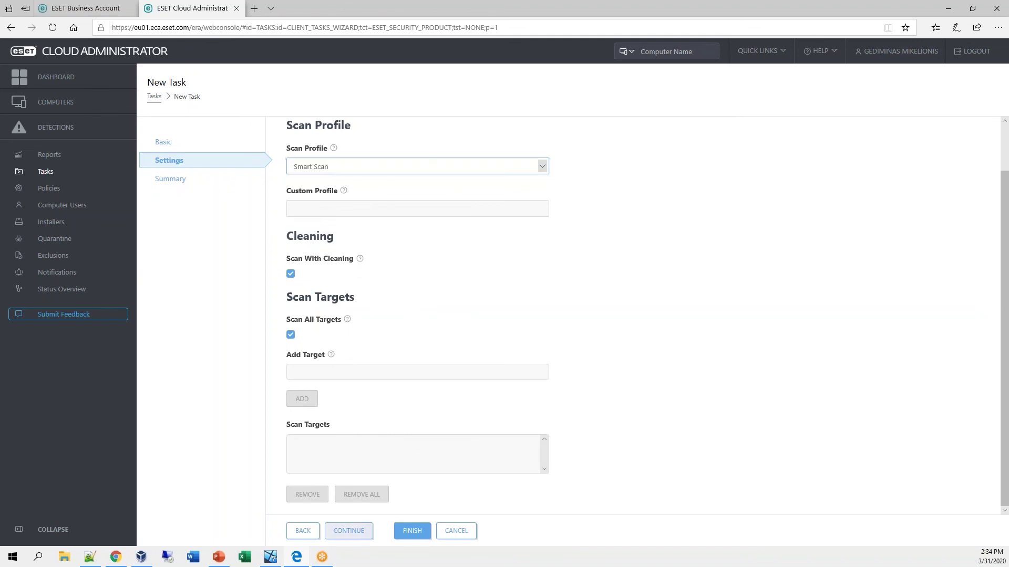
pyautogui.click(421, 534)
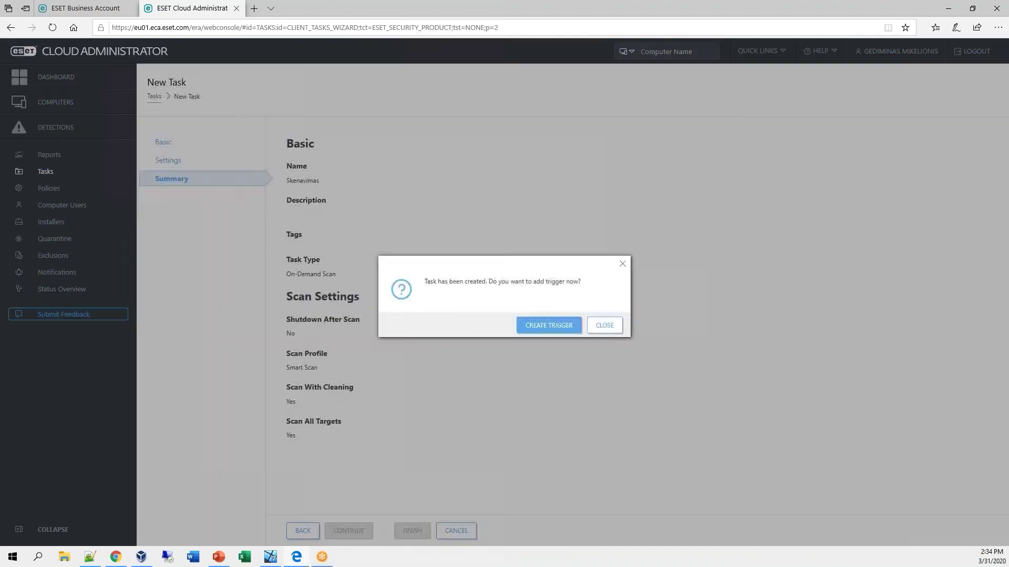
# - Create a trigger for the scan task and add the computer dosx32323232 as its target
pyautogui.click(546, 329)
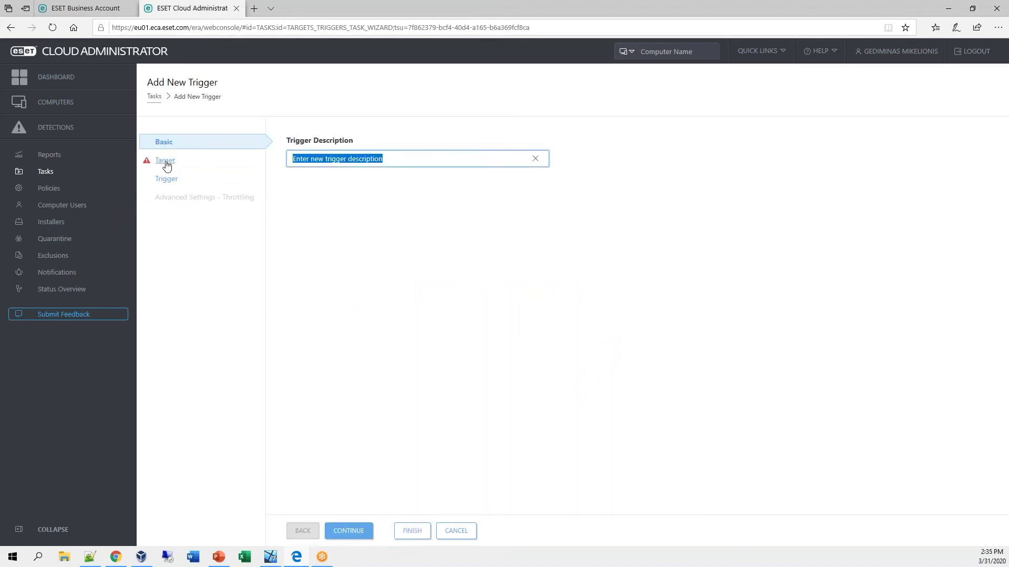
pyautogui.click(165, 161)
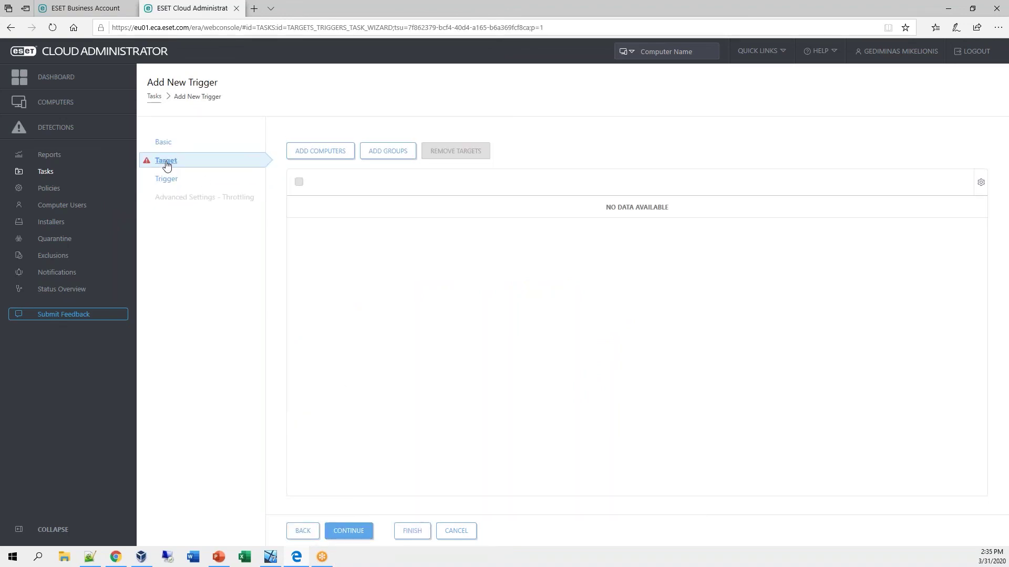
pyautogui.click(337, 155)
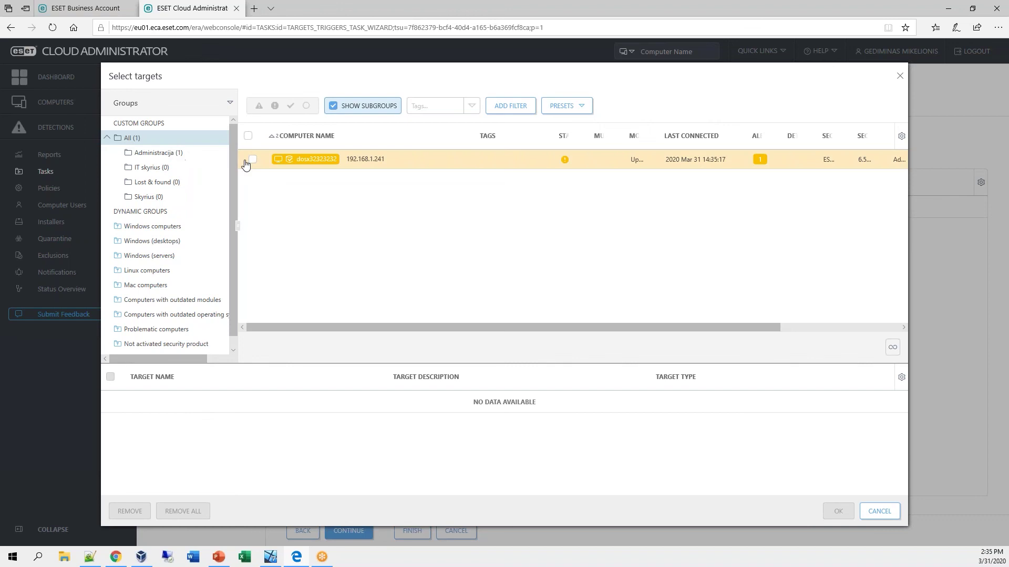
pyautogui.click(252, 160)
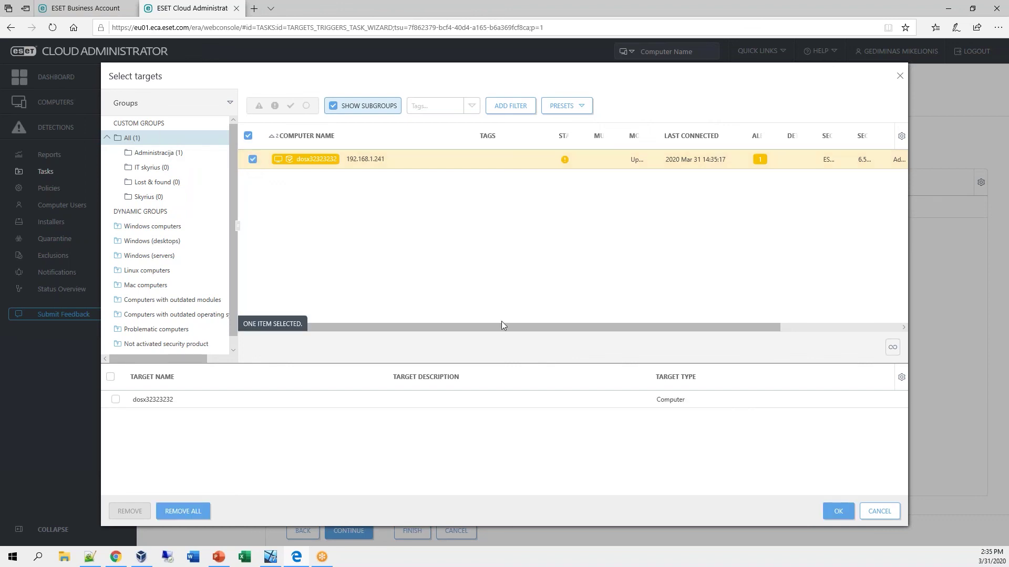
pyautogui.click(838, 512)
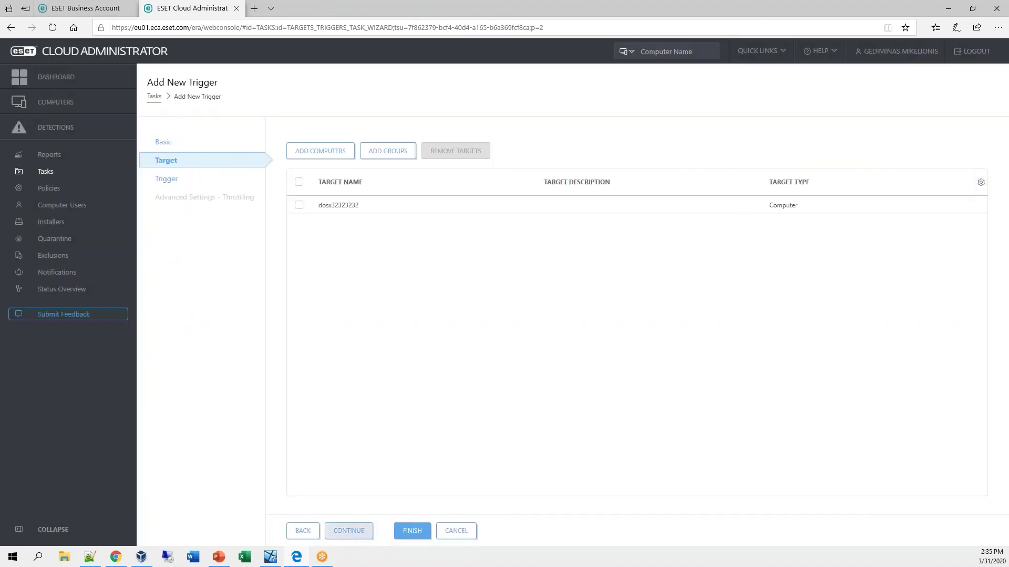
pyautogui.click(368, 531)
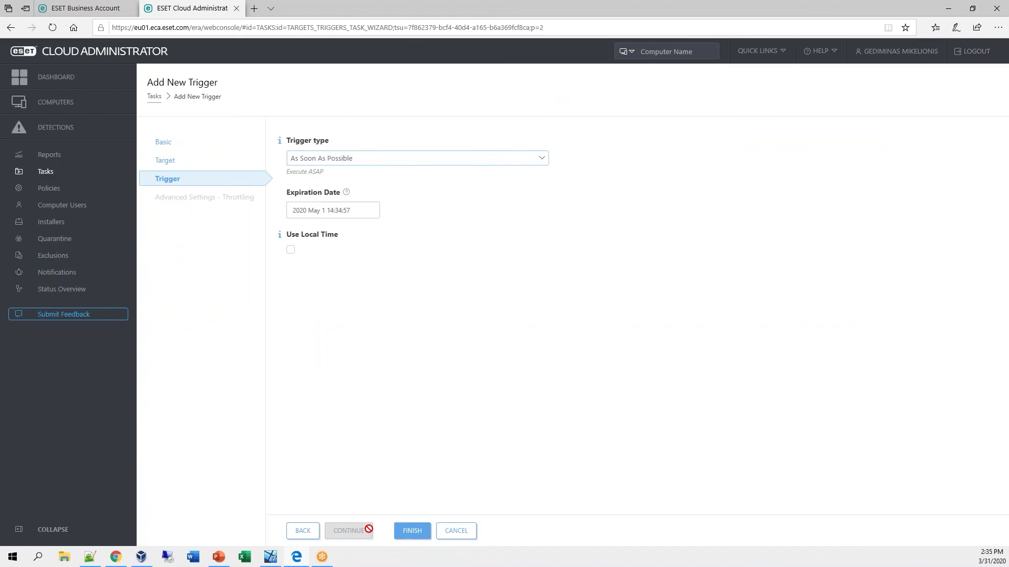
# - Set the trigger to Weekly on Monday only, finish it, and check the execution status of the Skenavimas task
pyautogui.click(363, 158)
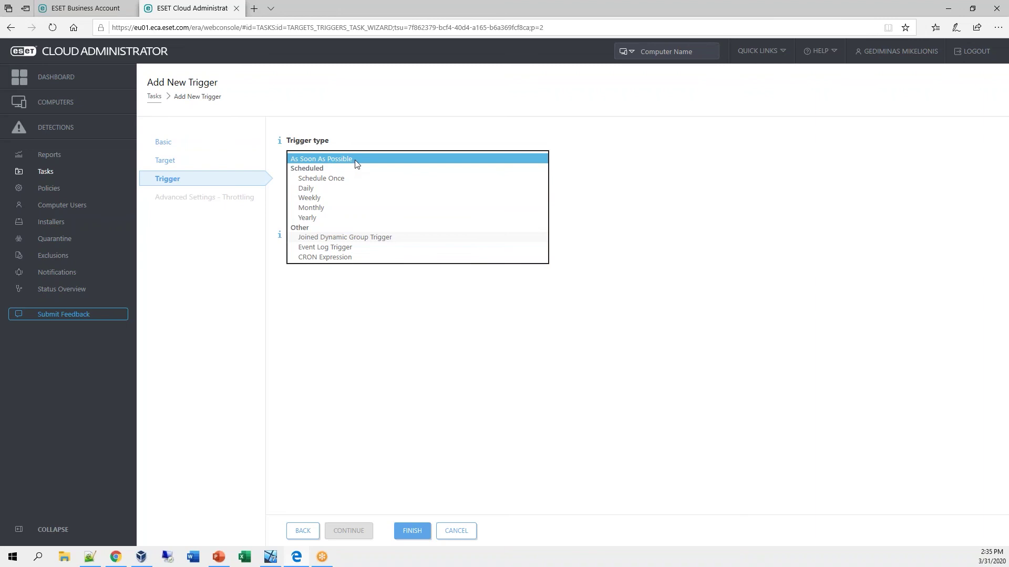
pyautogui.click(352, 197)
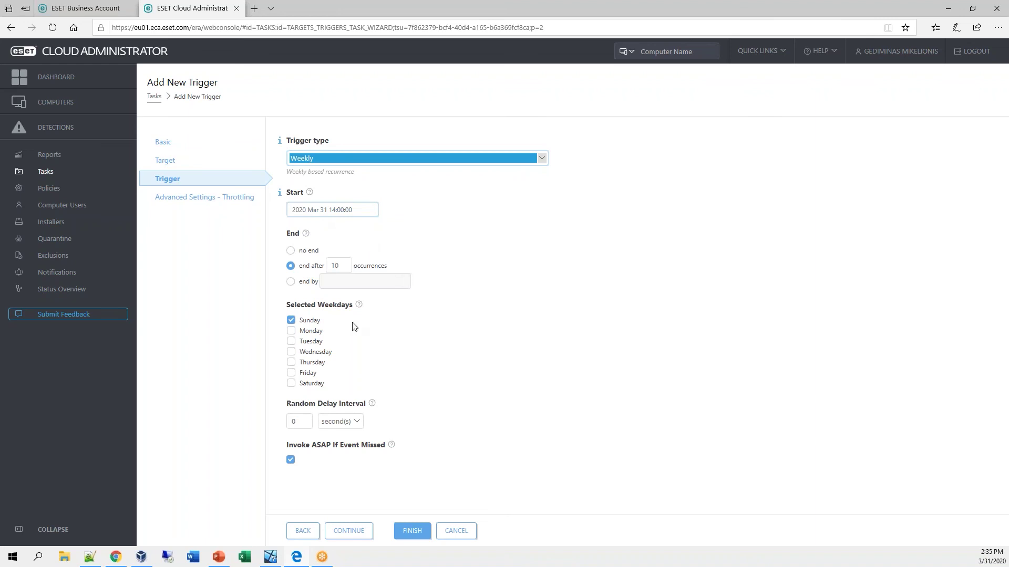
pyautogui.click(291, 320)
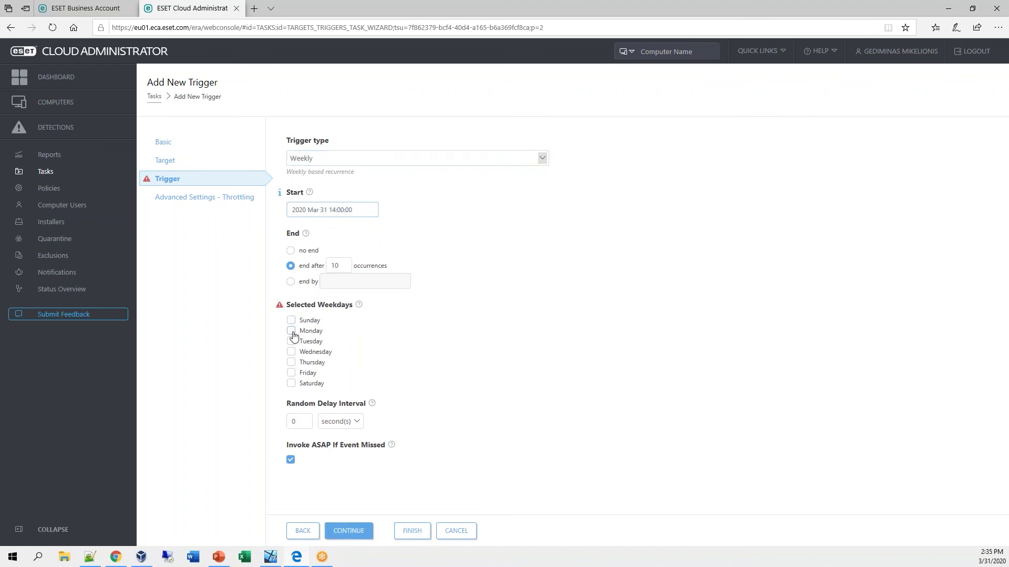
pyautogui.click(292, 331)
pyautogui.click(347, 423)
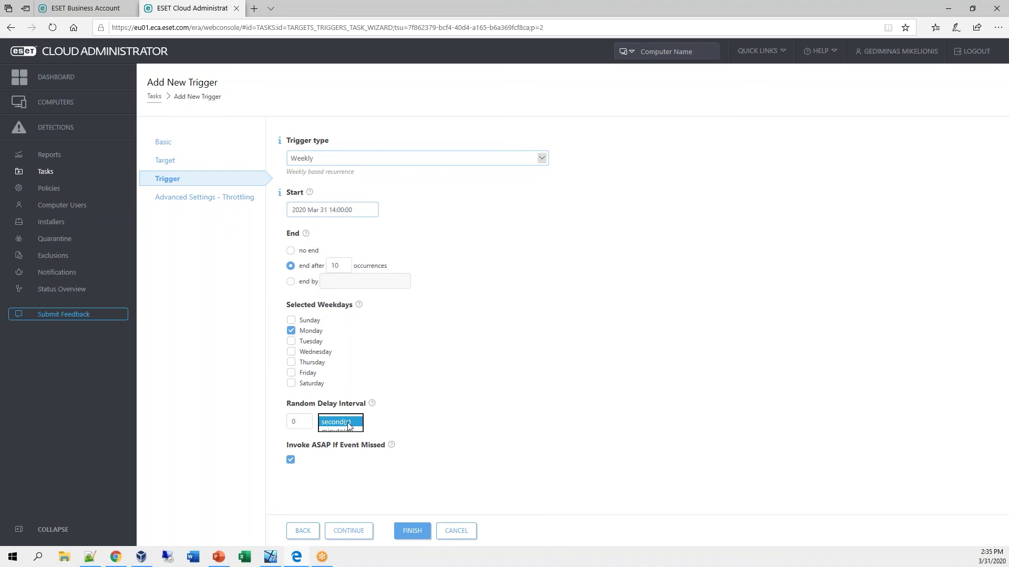
pyautogui.click(350, 422)
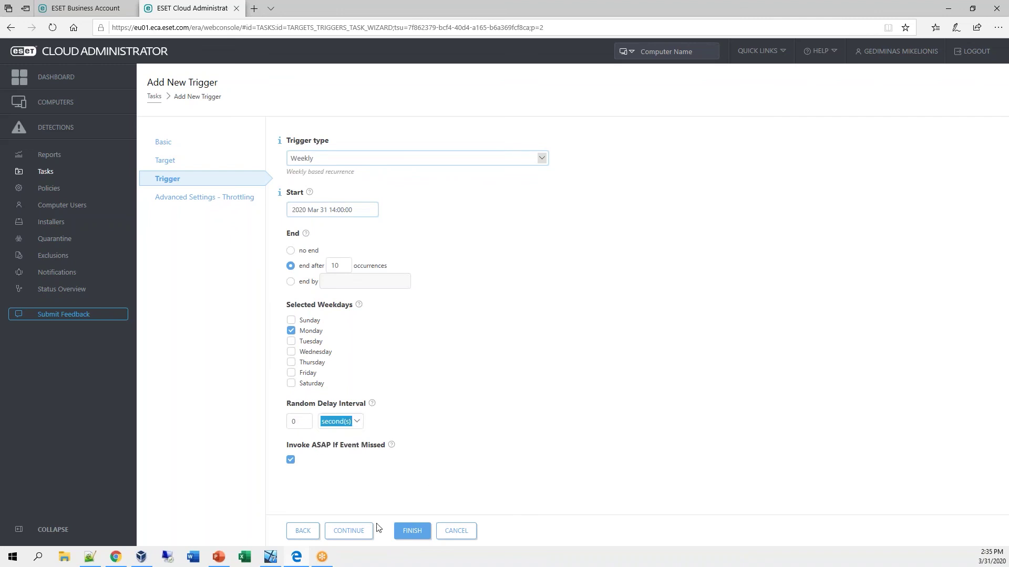
pyautogui.click(363, 531)
pyautogui.click(363, 530)
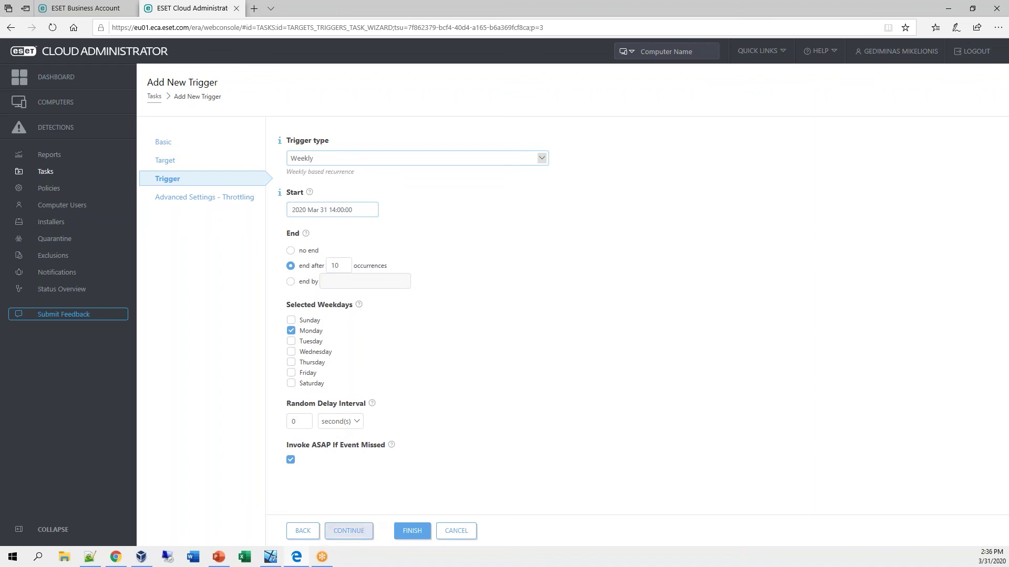
pyautogui.click(411, 532)
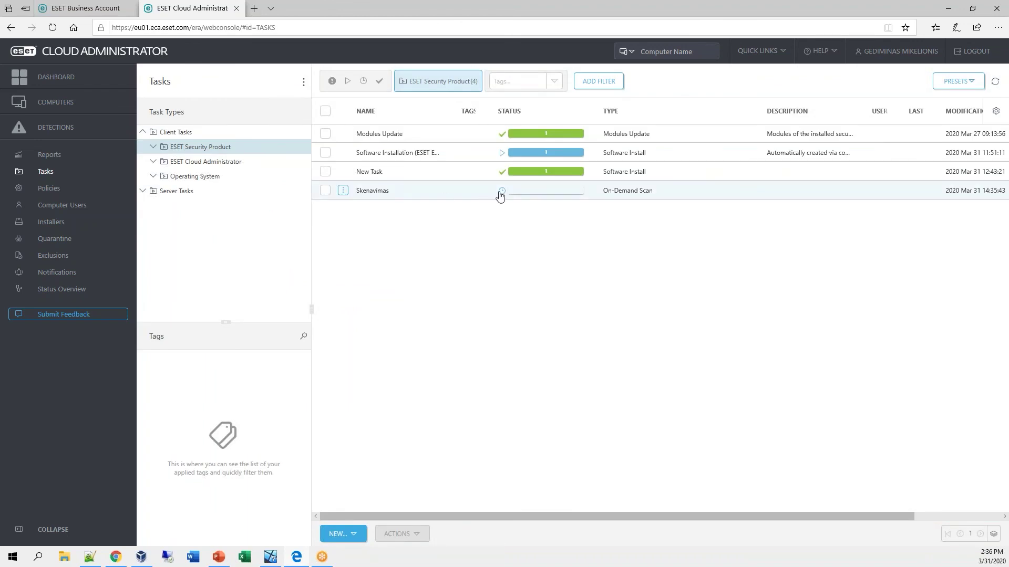
pyautogui.moveTo(501, 193)
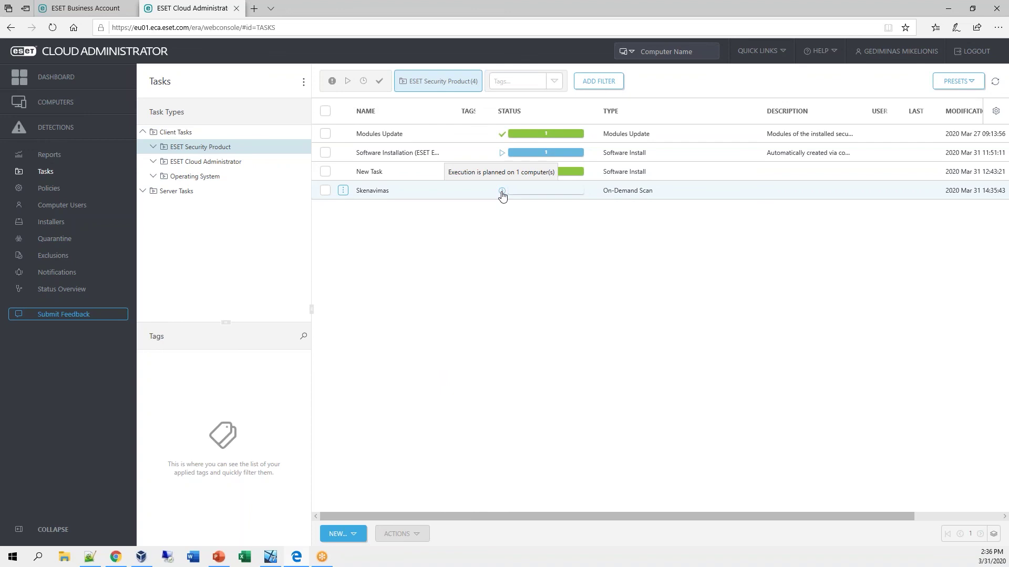